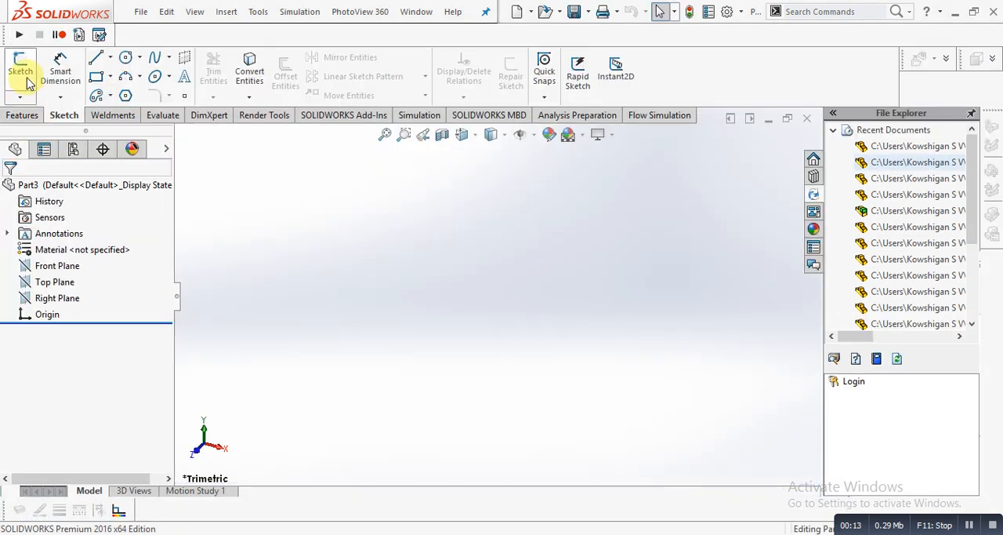
- Start a sketch on the Front Plane and draw connected lines: about 53 mm up from the origin, a short horizontal top, and a partial downward line
click(20, 67)
click(401, 202)
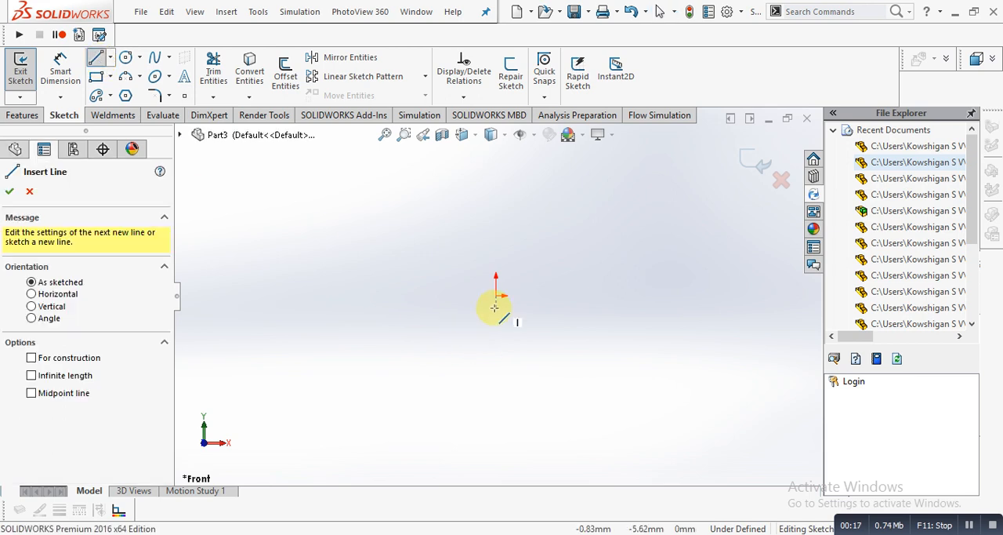
click(497, 295)
click(495, 179)
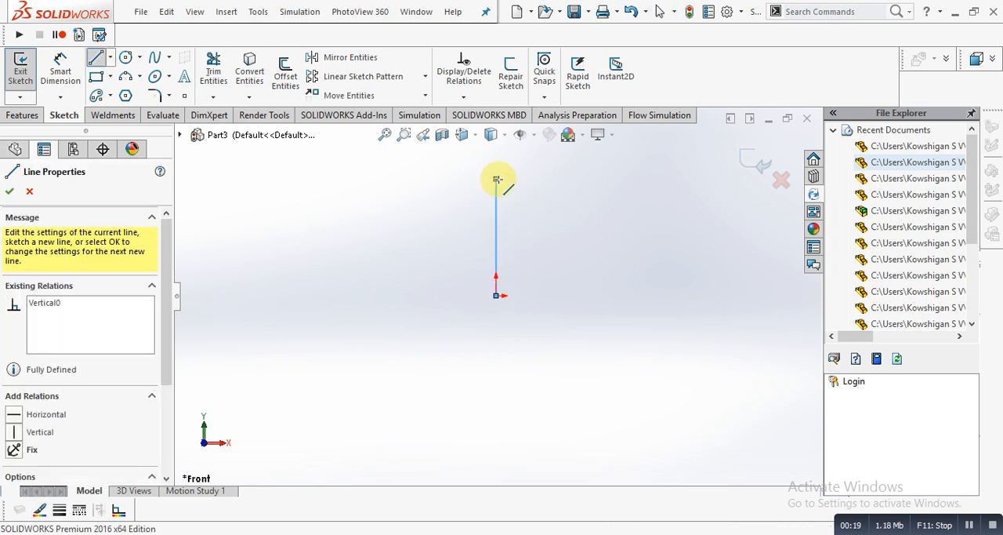
click(521, 179)
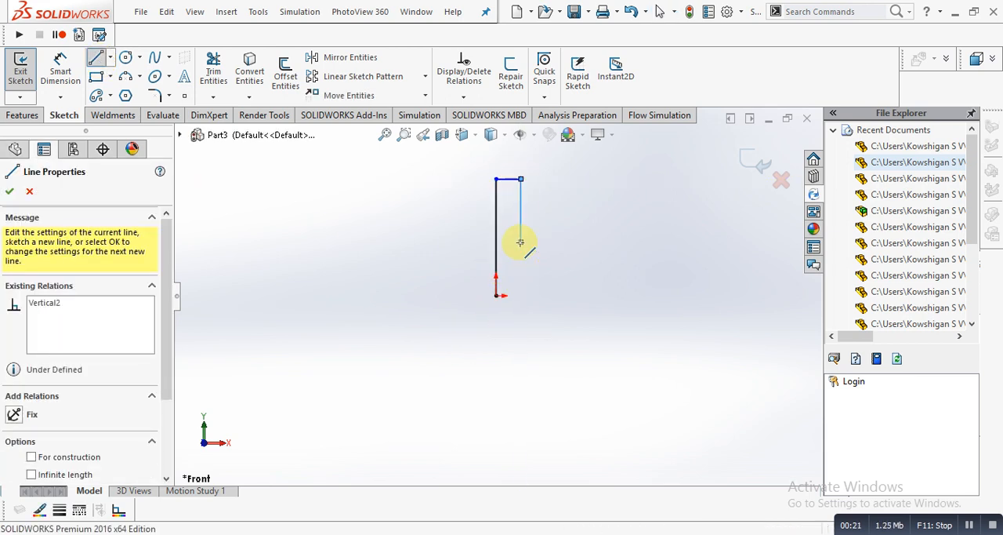
- Draw a horizontal base line from the origin, a short upward line at its end, and a slanted line rising back toward the upright
click(99, 64)
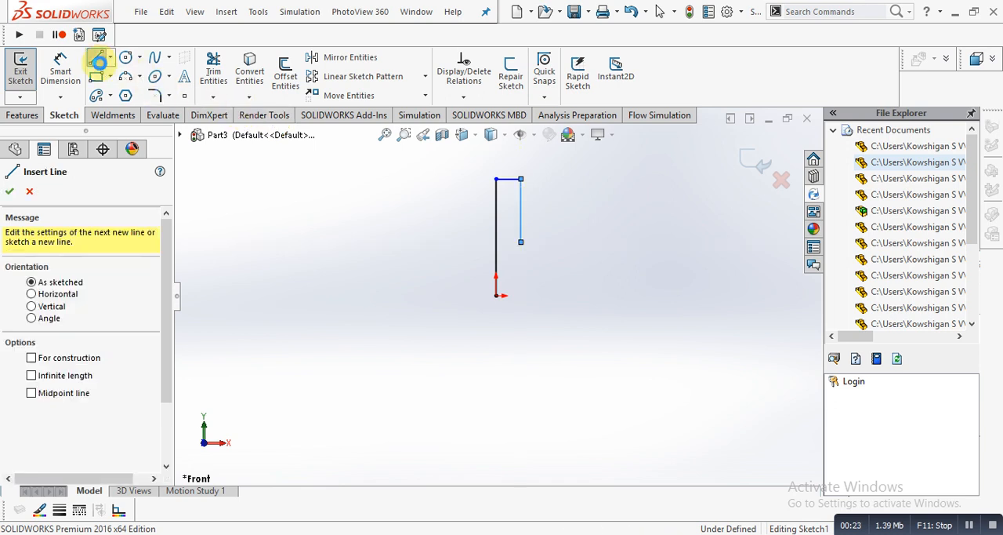
click(99, 64)
click(100, 65)
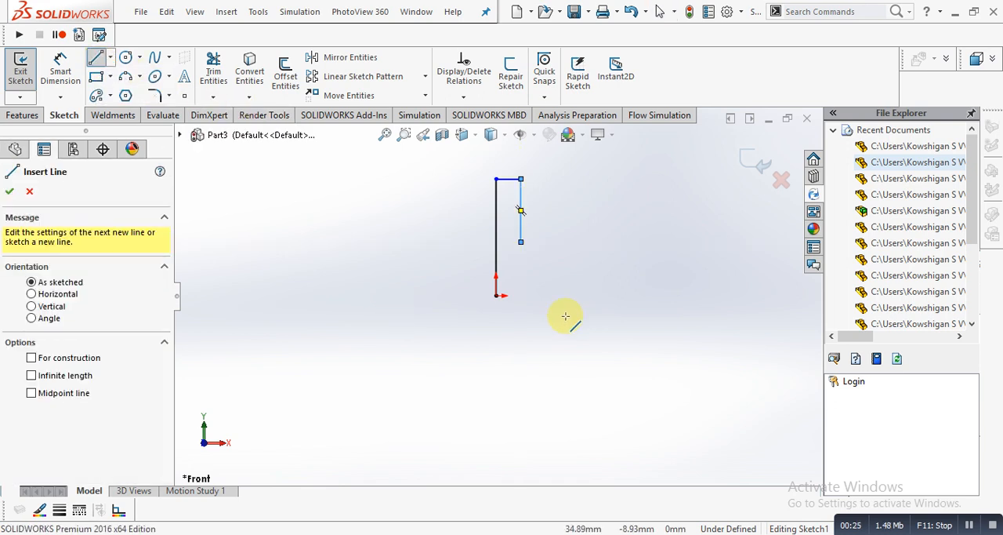
click(496, 295)
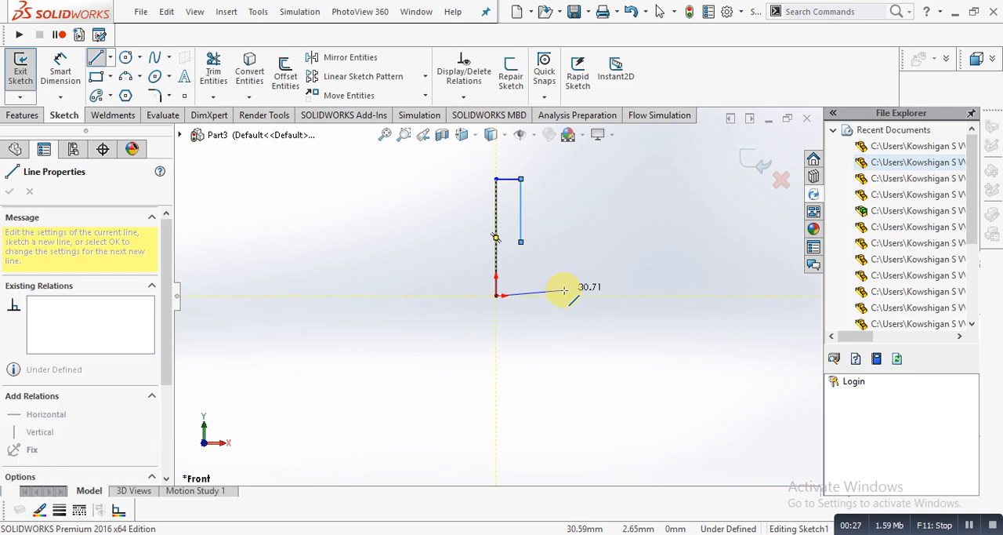
click(570, 294)
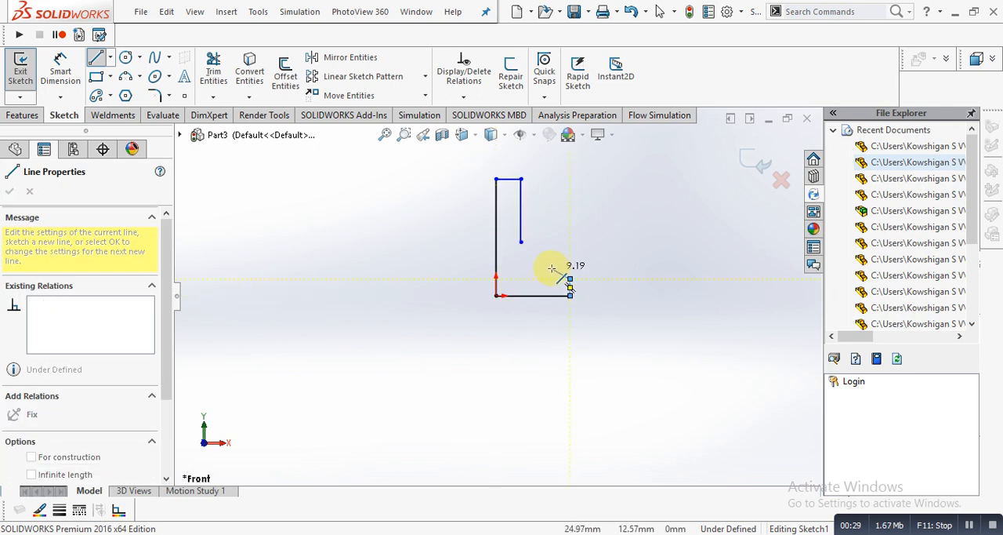
click(551, 269)
- Dimension the long vertical line above the origin to 85.5 mm
click(61, 70)
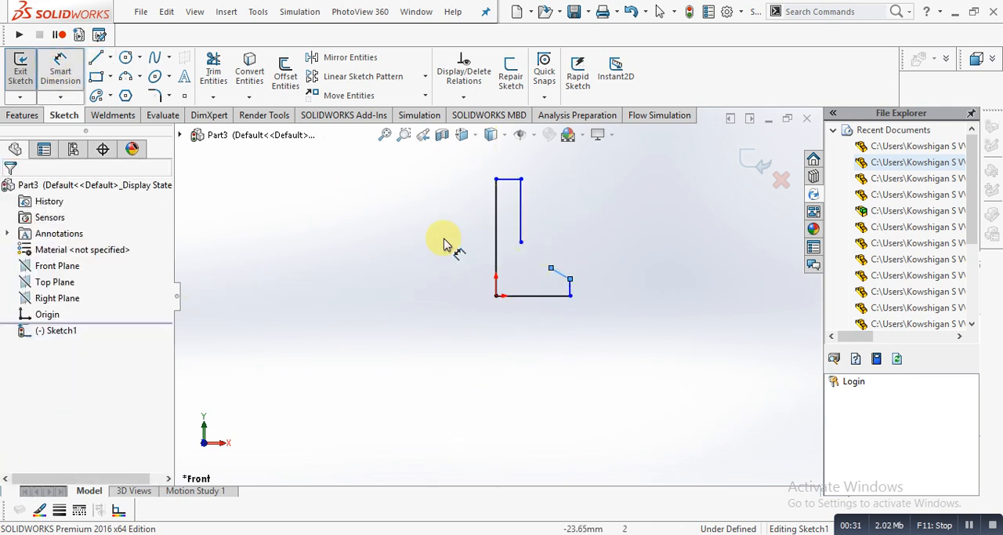
click(493, 228)
click(455, 248)
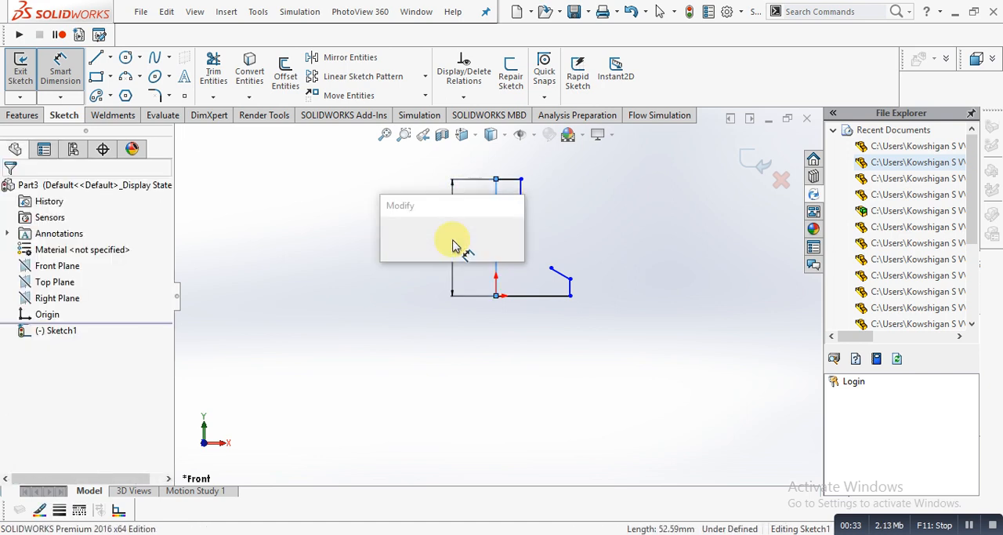
text(85.5)
key(Return)
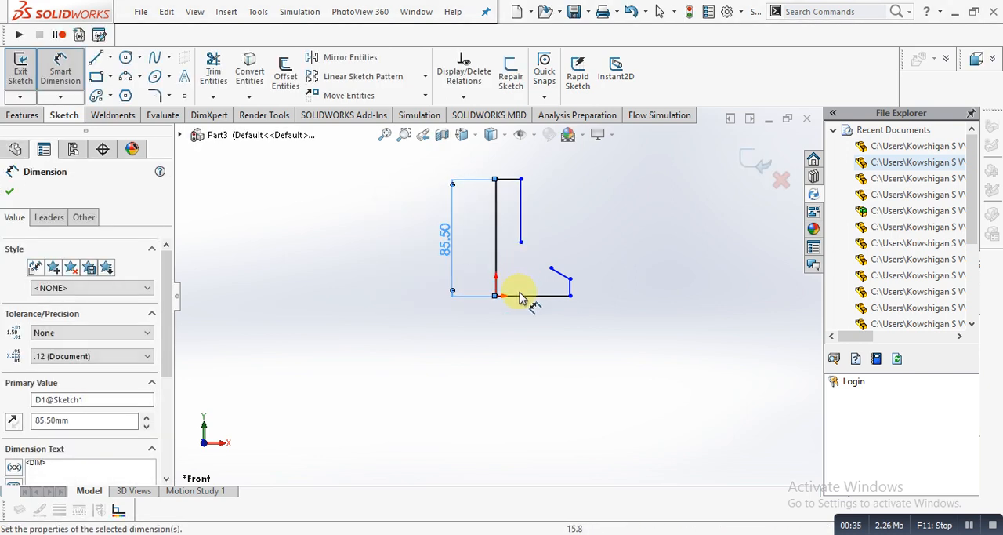
- Dimension the horizontal base line to 26.5 mm
click(521, 296)
click(526, 392)
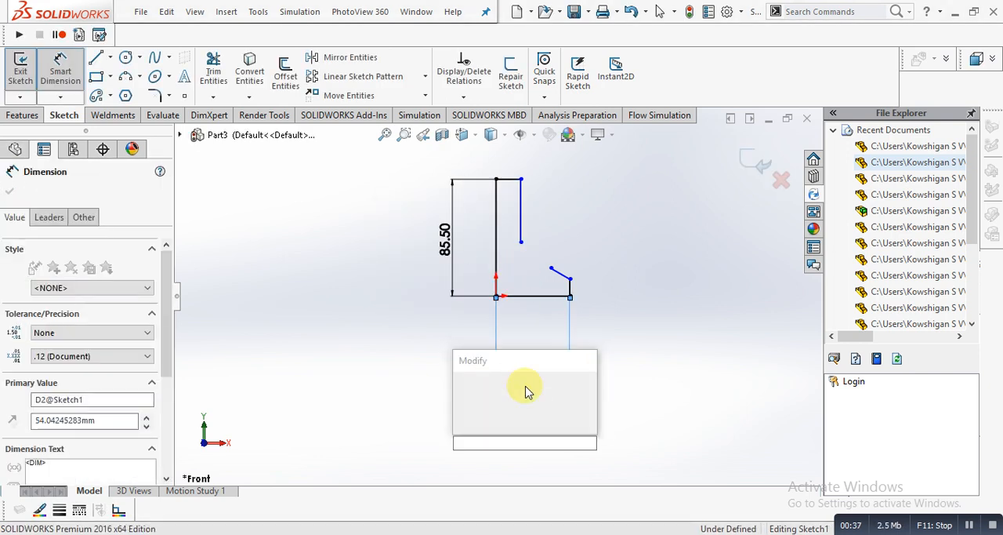
text(3)
key(BackSpace)
text(26.5)
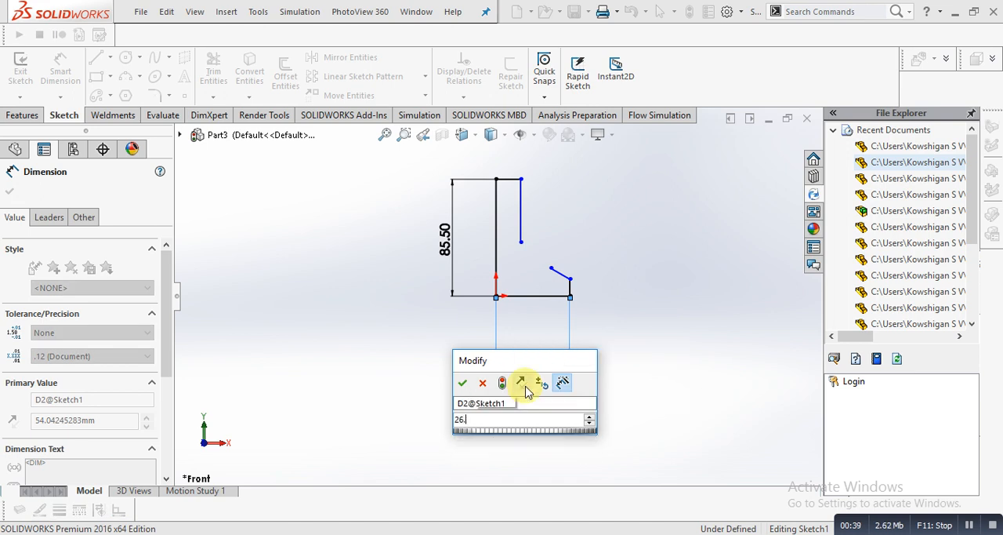
key(Return)
- Dimension the short vertical line at the outer end of the base to 1.25 mm
scroll(522, 240, down, 5)
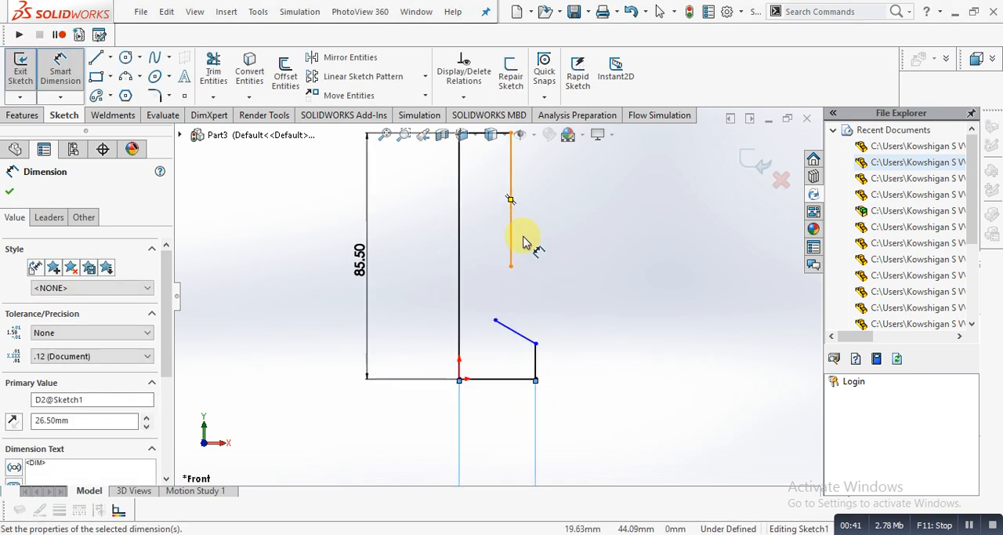
right_click(525, 243)
click(471, 295)
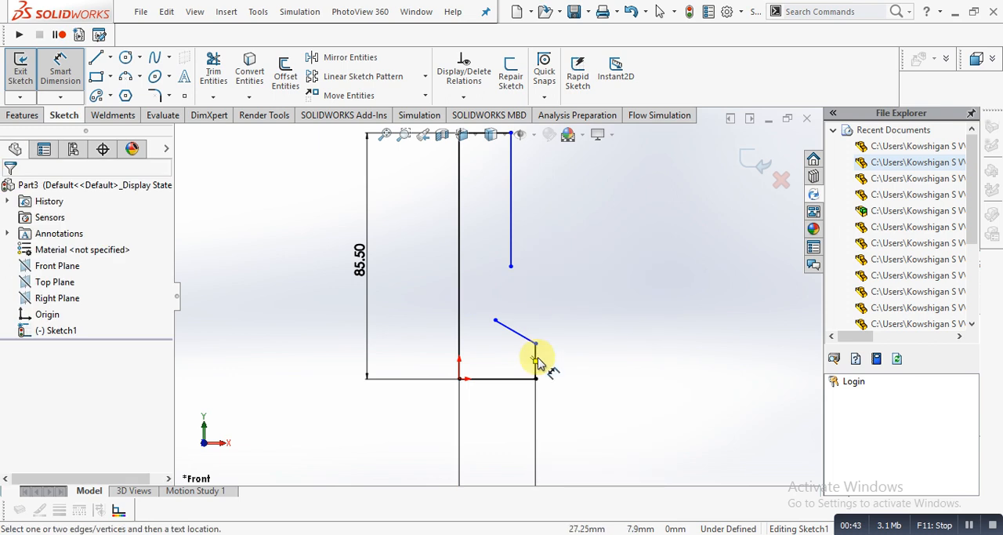
click(536, 351)
click(616, 386)
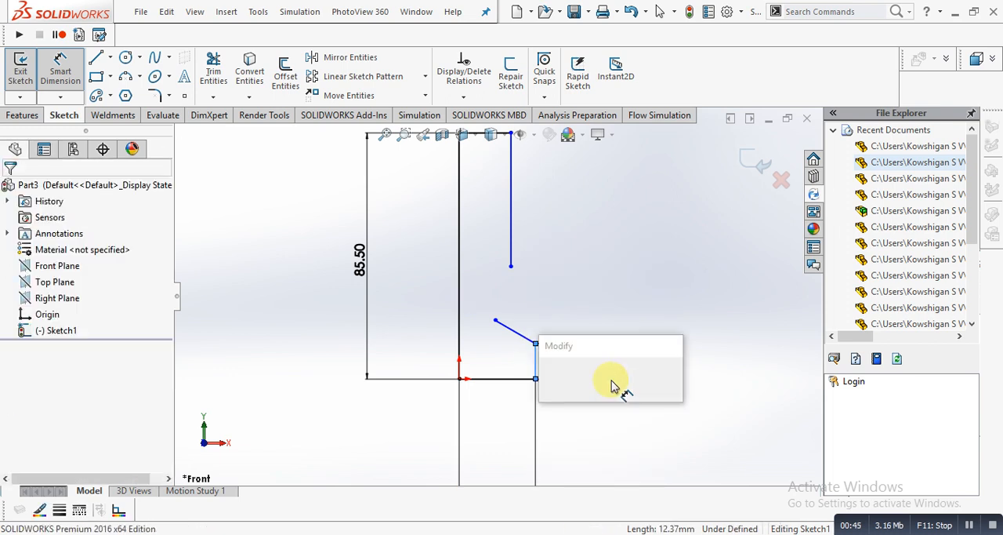
text(1.25)
key(Return)
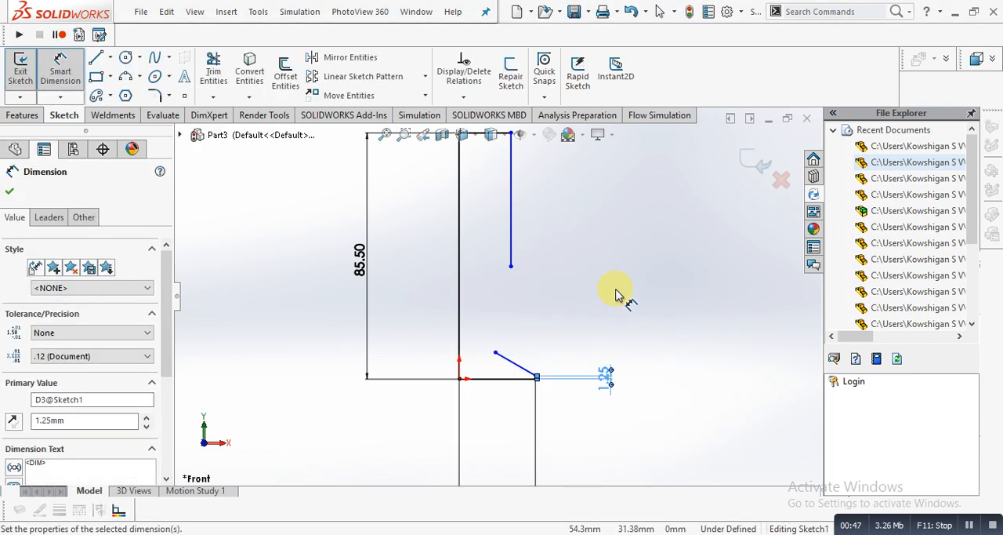
- Dimension the height of the slanted line's free endpoint above the base line to 3.8 mm
click(495, 353)
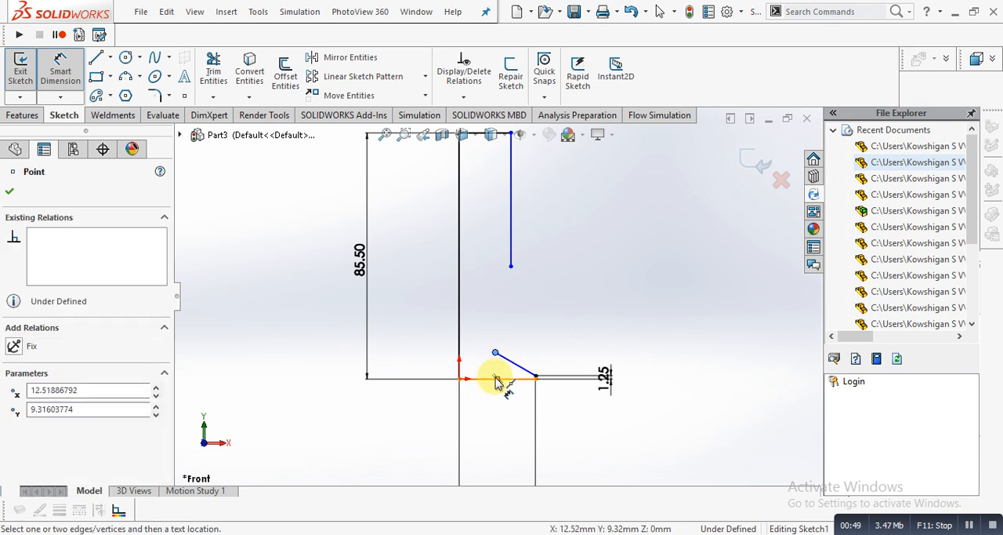
click(519, 379)
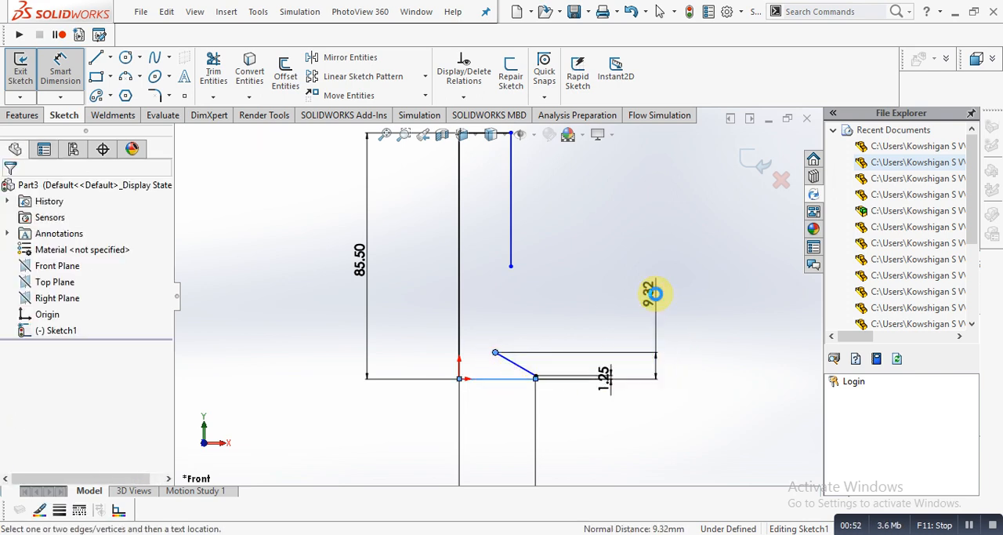
click(654, 294)
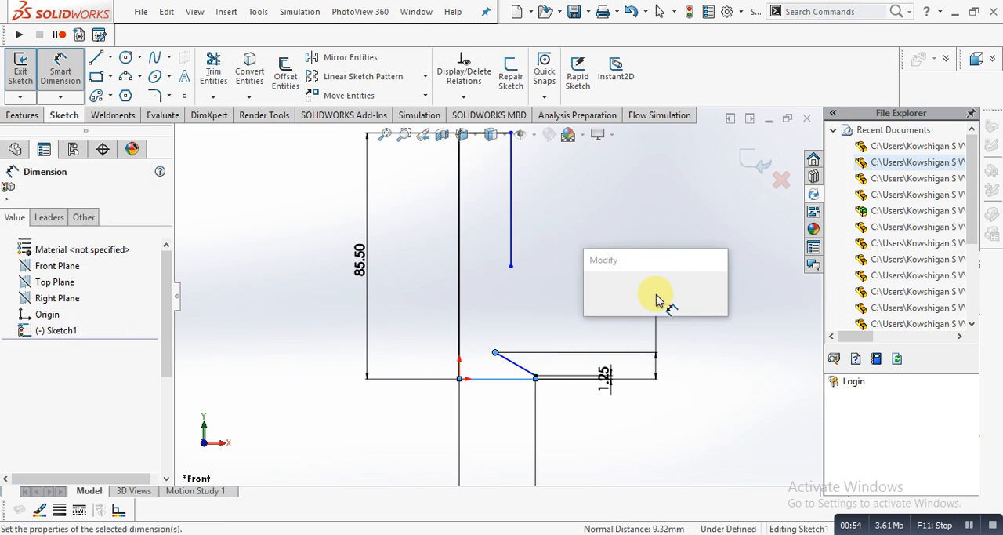
text(3.8)
key(Return)
- Dimension the distance between the two endpoints of the short top line to 3.2 mm
scroll(488, 300, up, 1)
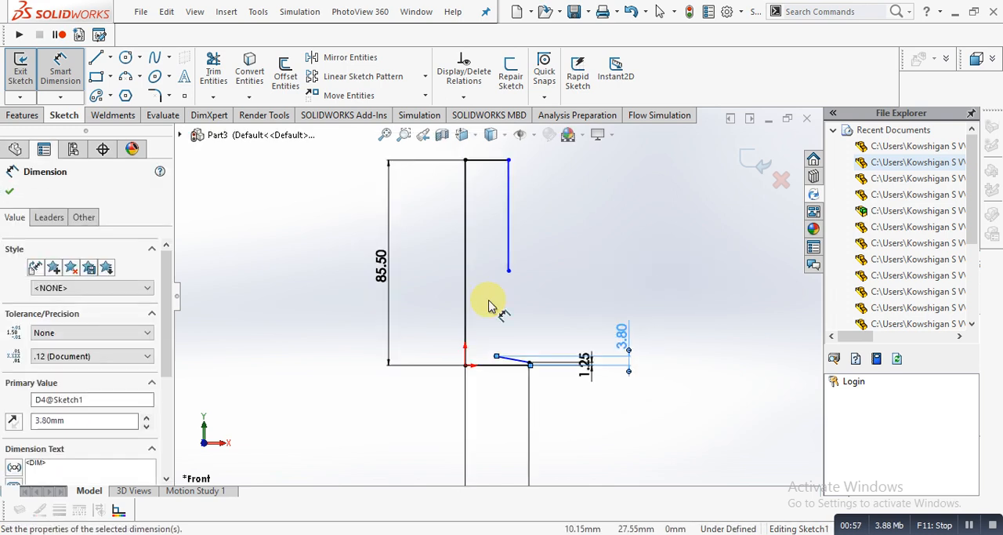
scroll(489, 304, up, 2)
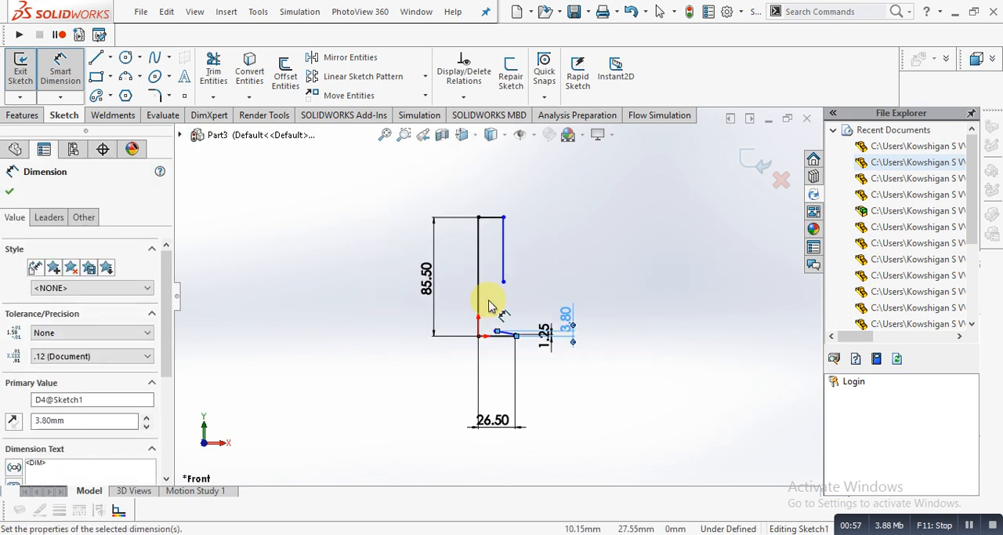
click(498, 219)
click(477, 222)
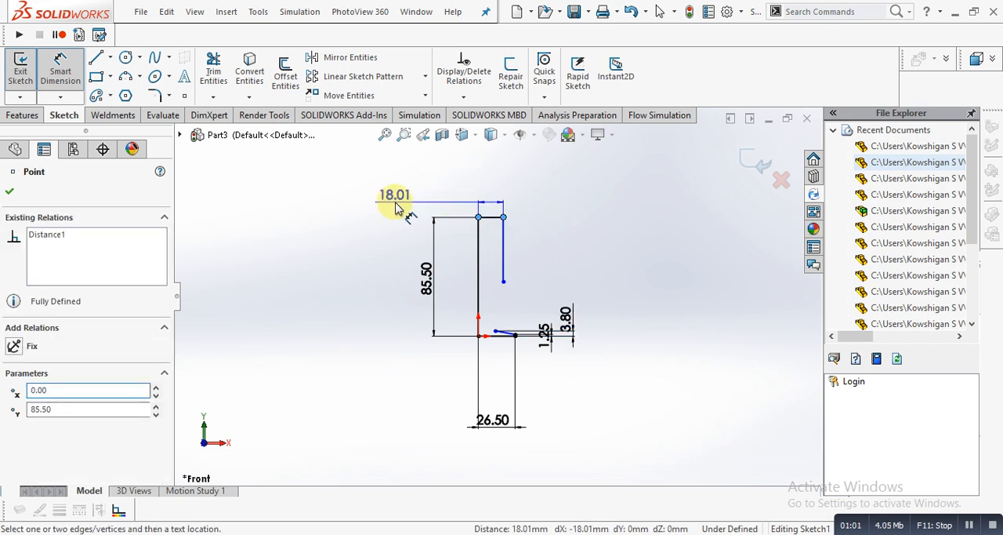
click(399, 207)
text(3.2)
key(Return)
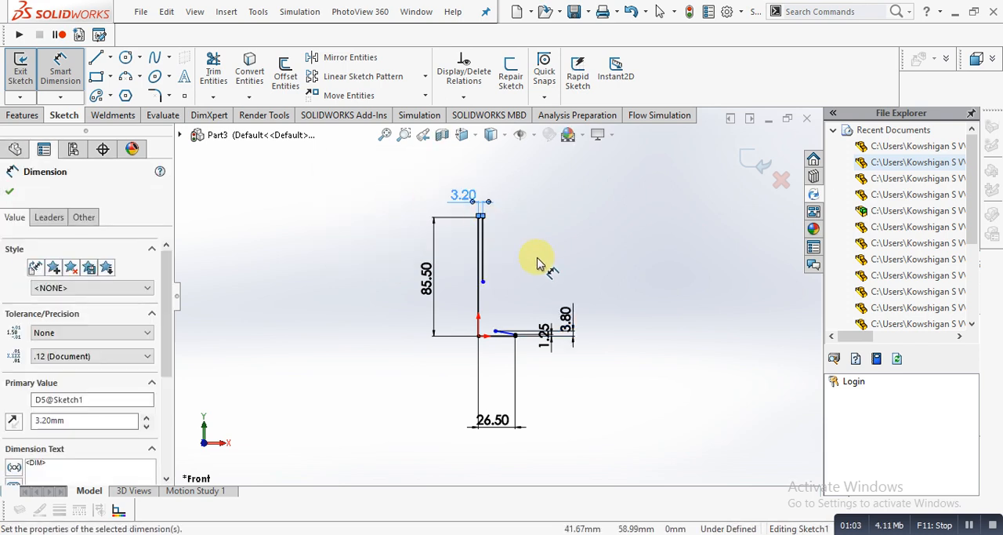
- Draw a circle about 29 mm in diameter beside the upright, above the slanted line
scroll(490, 308, down, 5)
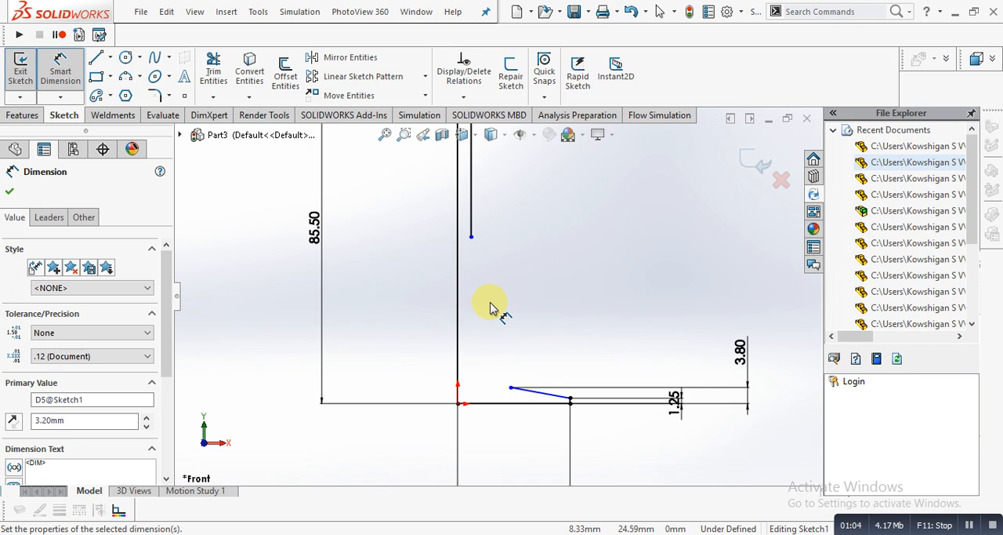
click(128, 58)
drag(535, 272, 497, 318)
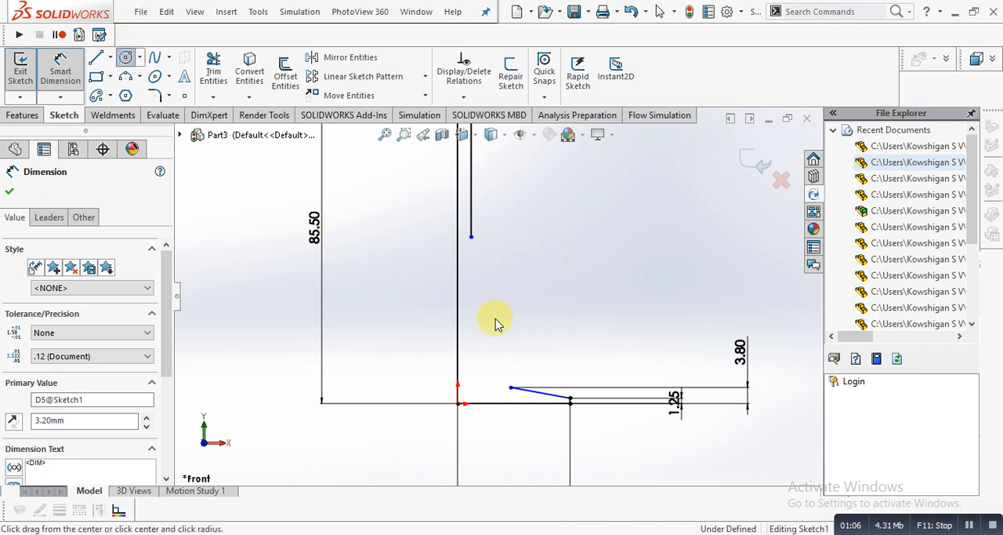
key(Escape)
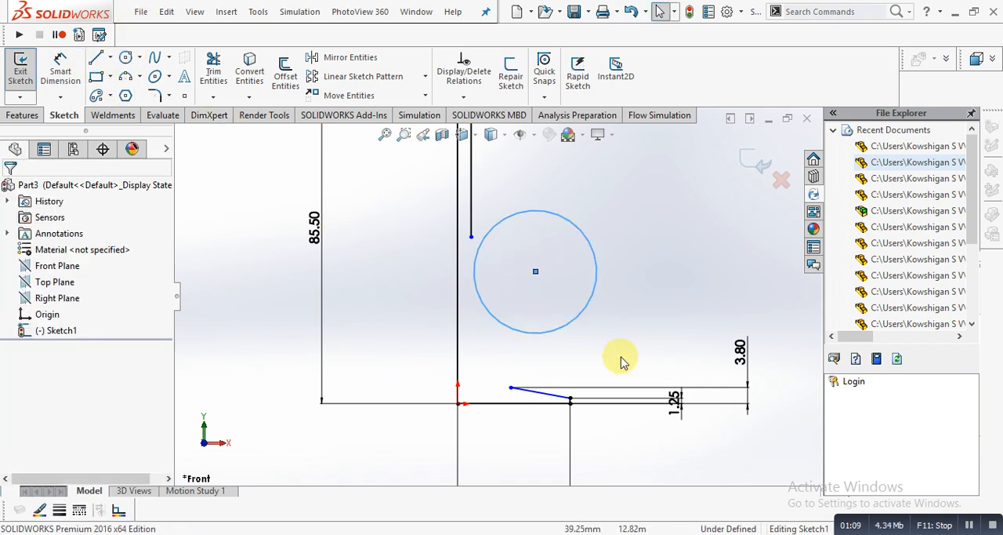
- Dimension the circle's diameter to 30.10 mm
scroll(571, 399, down, 4)
click(60, 69)
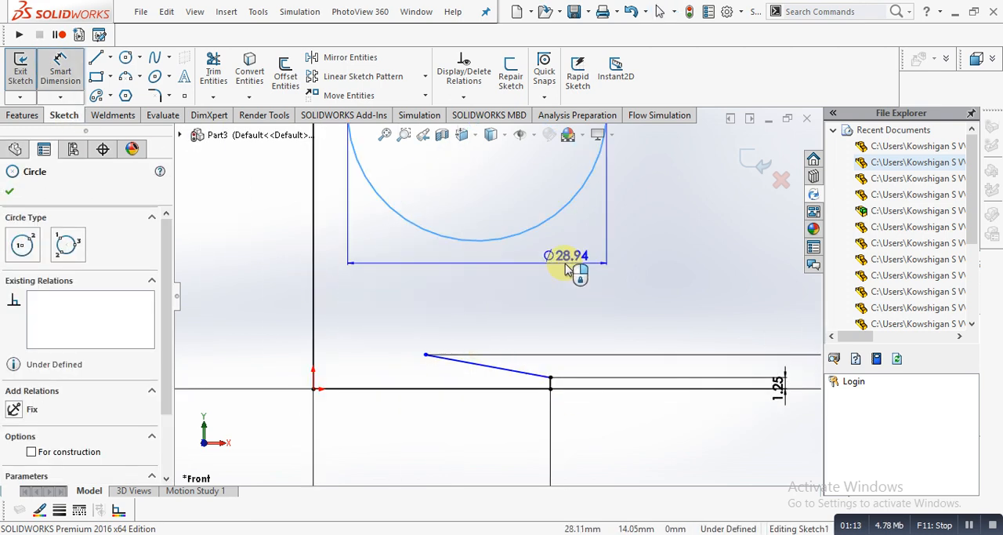
click(685, 232)
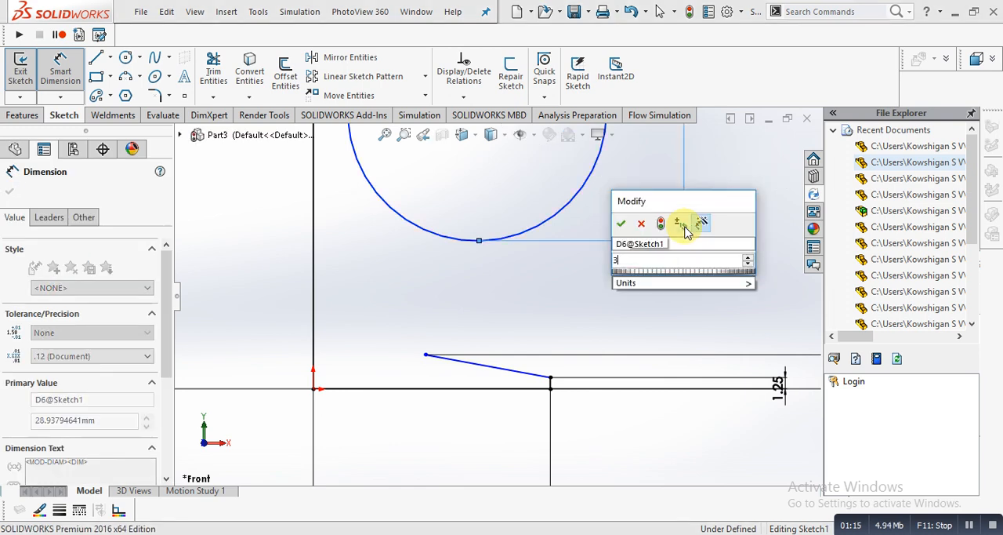
key(Return)
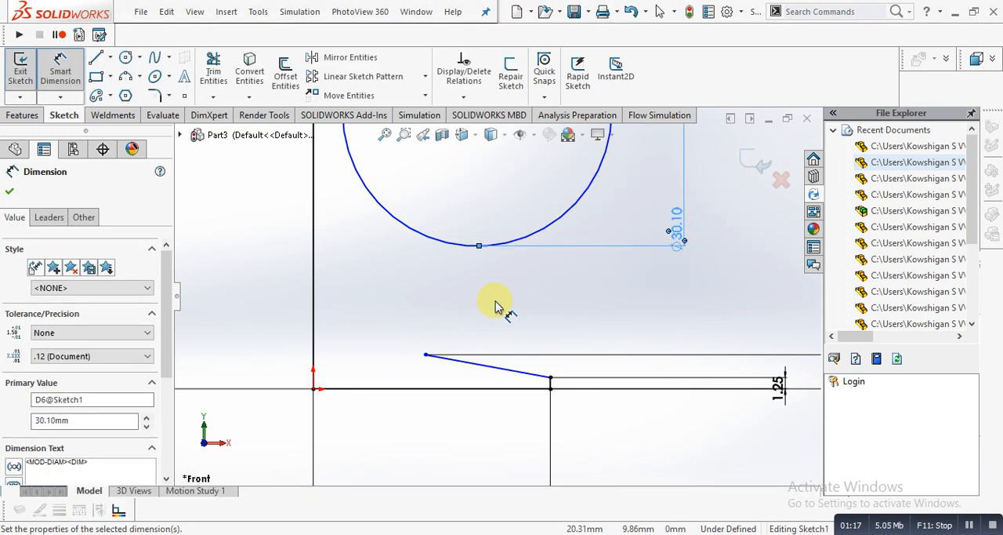
- Add a tangent relation between the circle and the inner vertical line
scroll(497, 309, up, 4)
key(Escape)
click(435, 166)
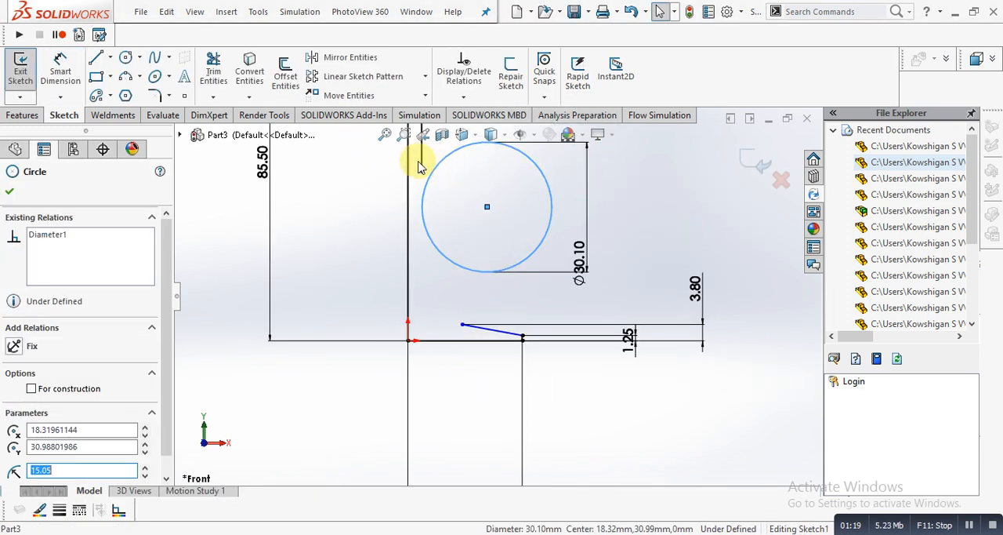
click(424, 161)
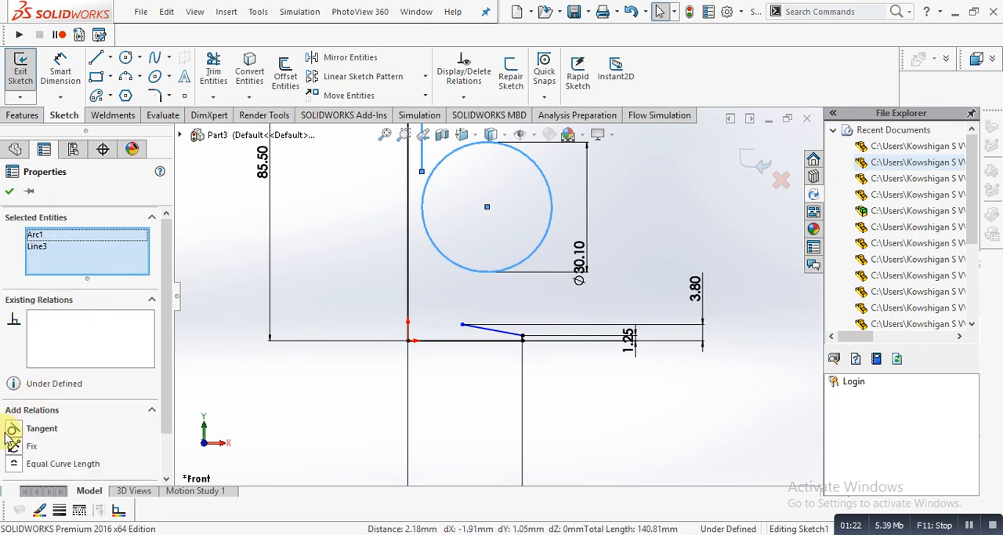
click(12, 430)
- Add a tangent relation between the circle and the slanted line above the base
click(458, 274)
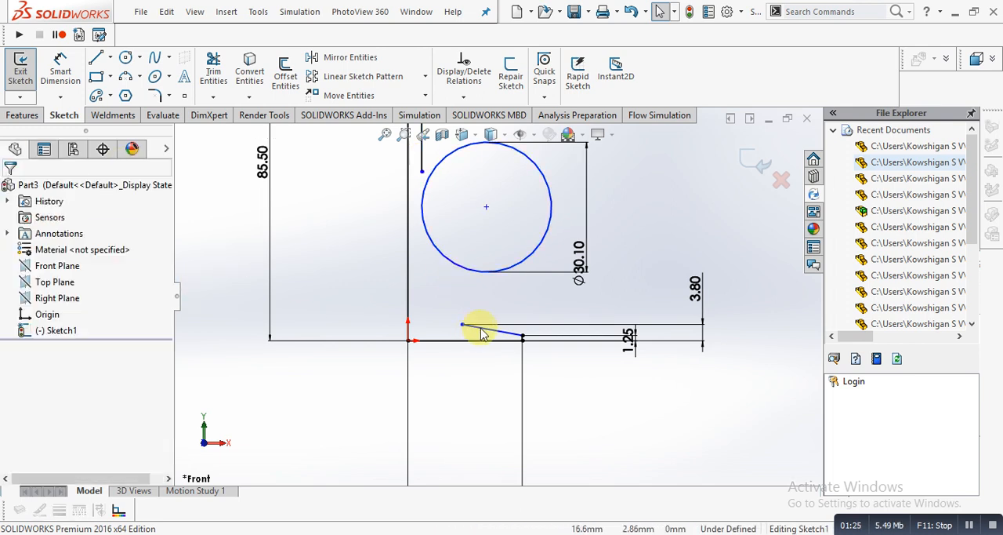
click(486, 329)
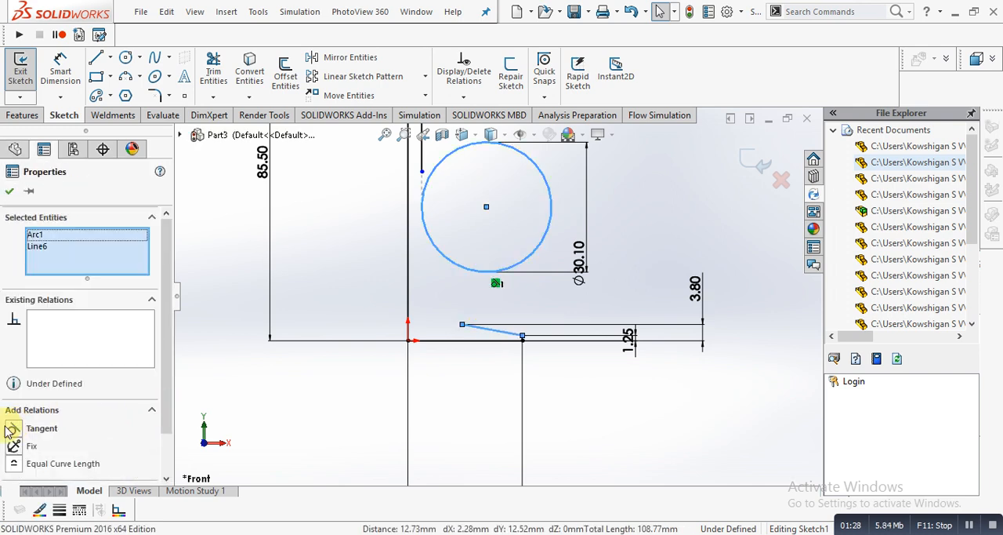
click(9, 428)
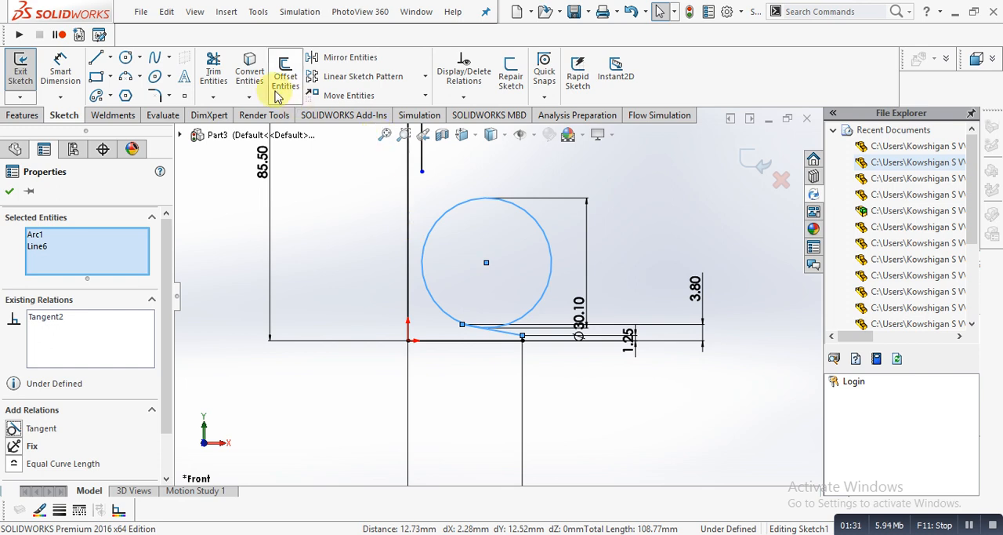
click(325, 182)
- Extend the inner vertical line down to the circle and trim away the circle's outer portion, keeping only the corner arc
click(213, 97)
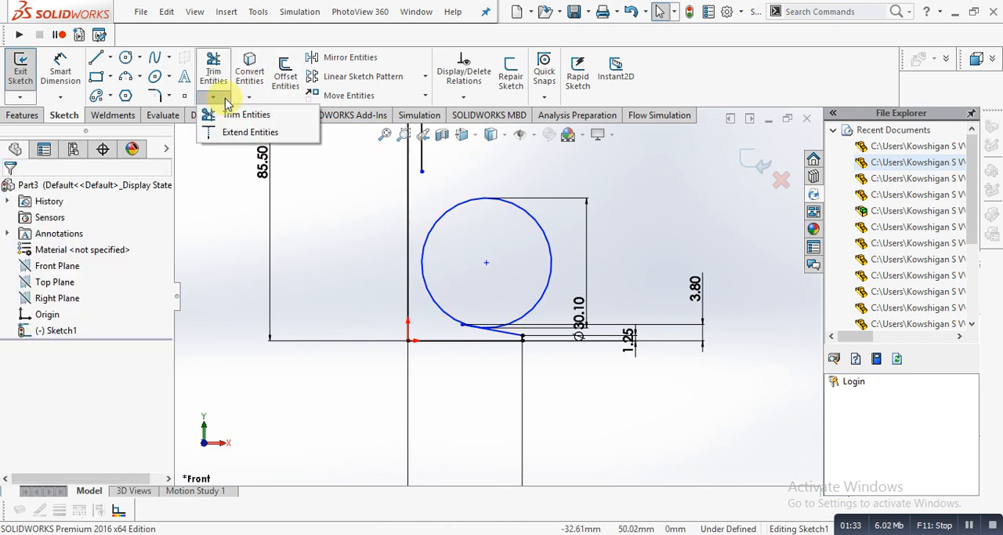
click(241, 107)
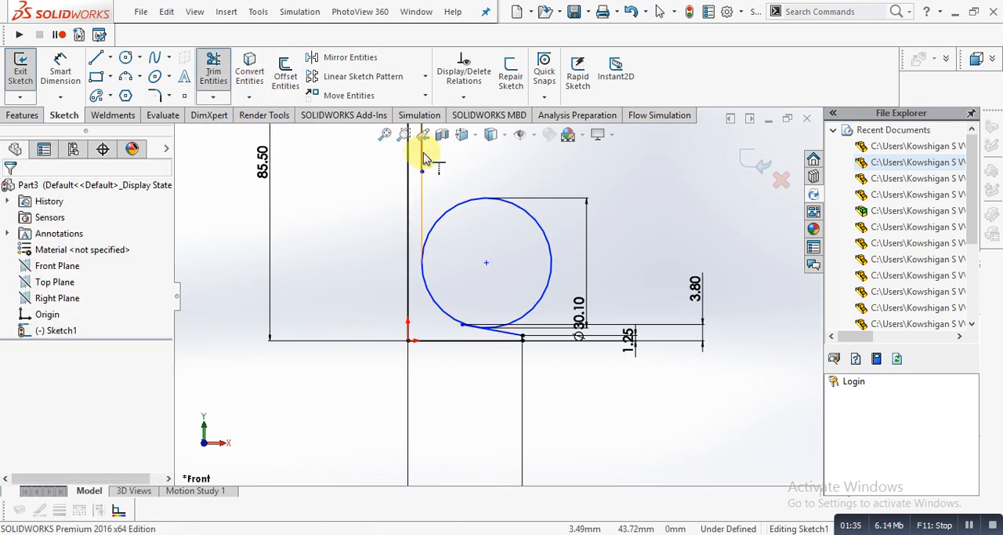
click(423, 152)
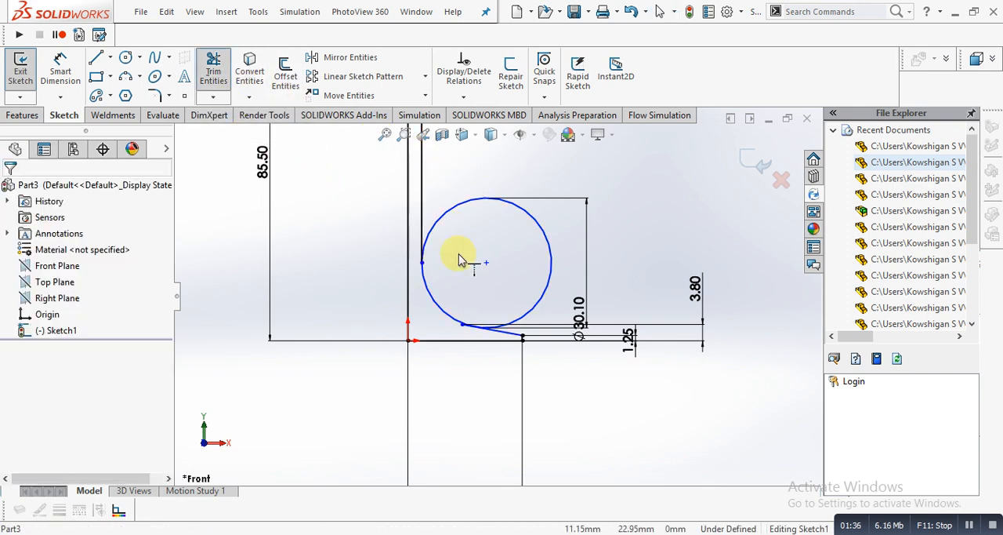
click(213, 71)
drag(554, 222, 508, 238)
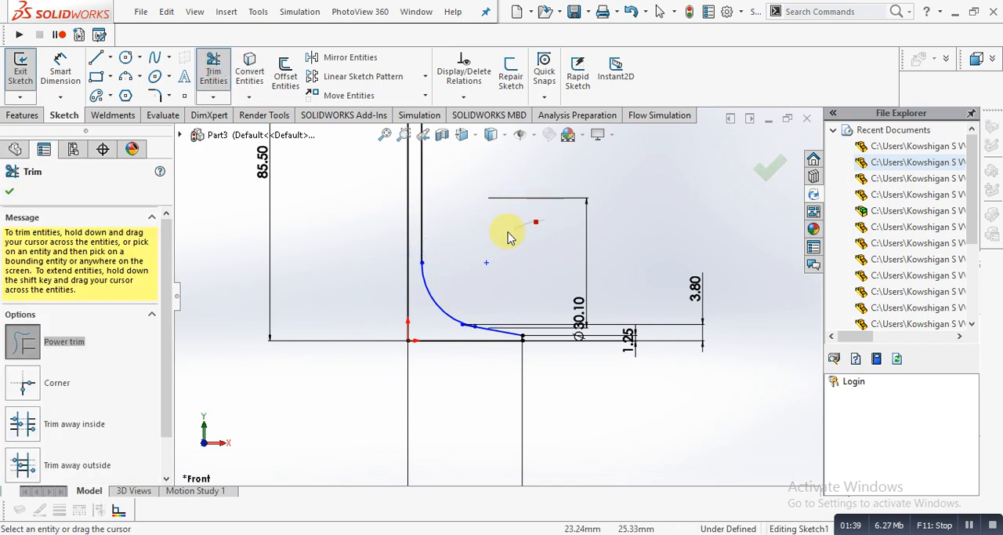
- Trim the slanted line's short stub that extends past its tangent point with the arc
scroll(459, 298, down, 10)
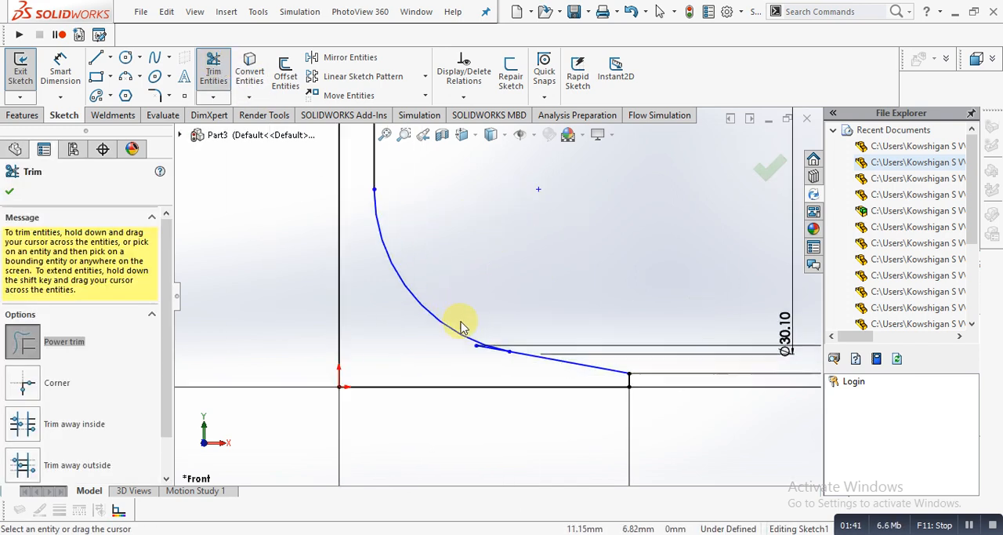
scroll(486, 329, up, 3)
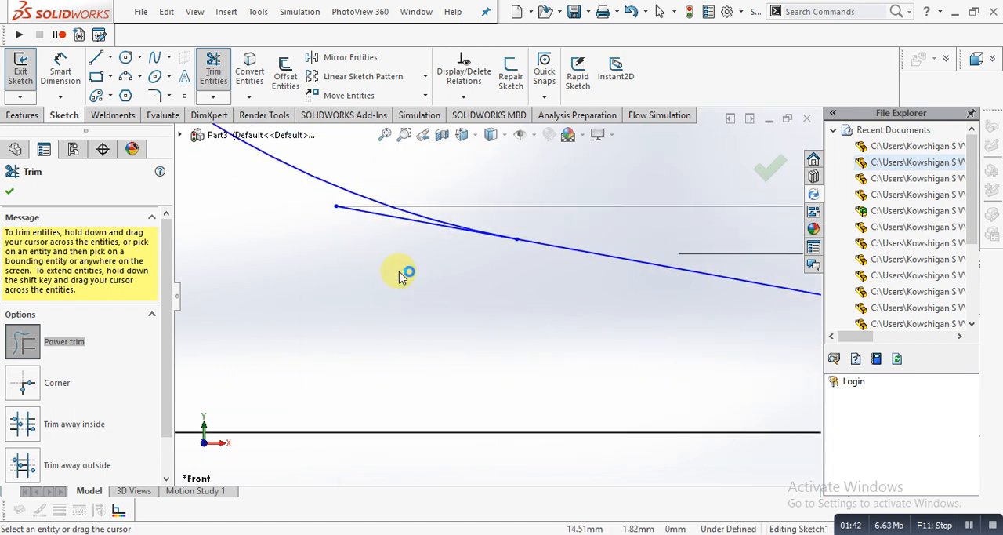
drag(387, 246, 375, 217)
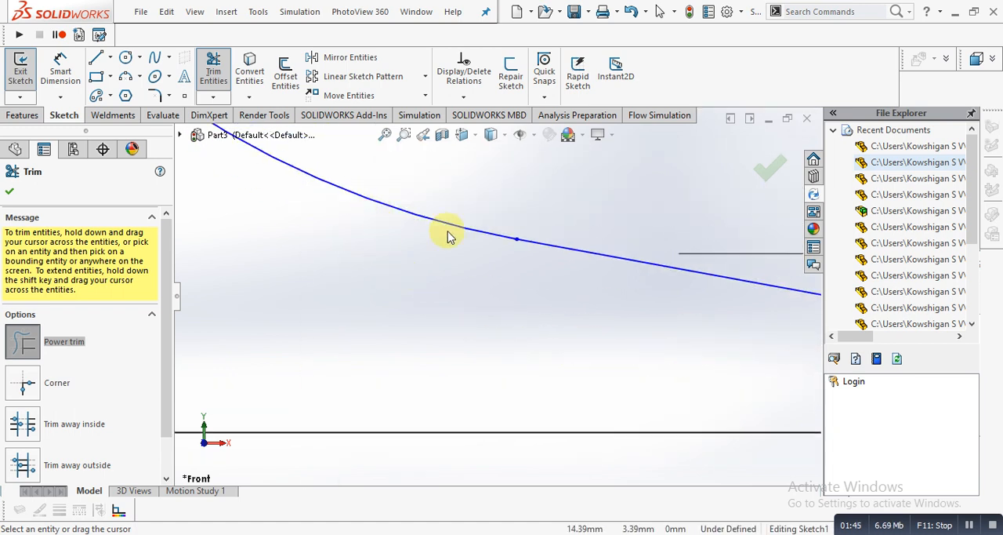
- Try to move the slanted line near its junction with the arc
scroll(449, 237, up, 2)
click(60, 69)
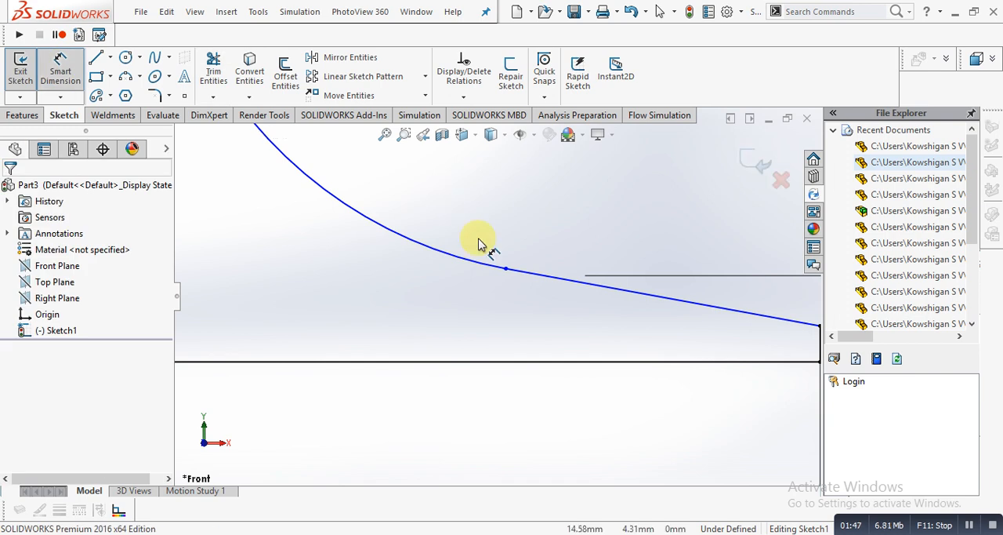
scroll(508, 302, up, 2)
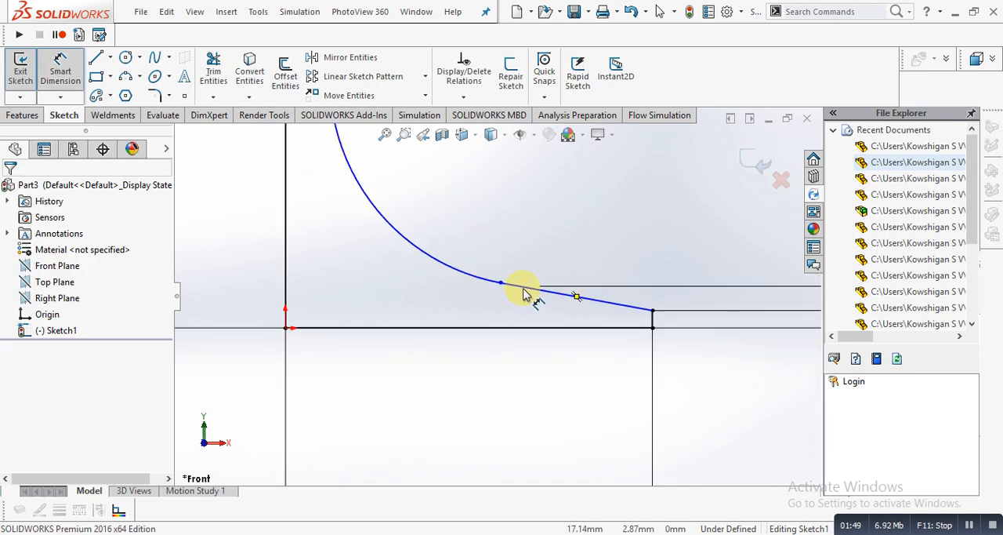
key(Escape)
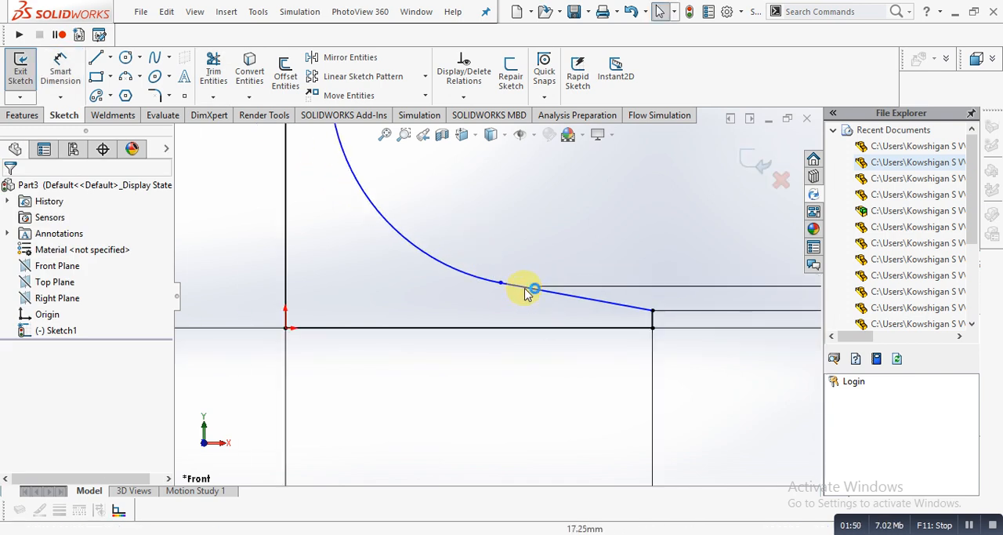
drag(528, 292, 482, 303)
scroll(482, 303, up, 1)
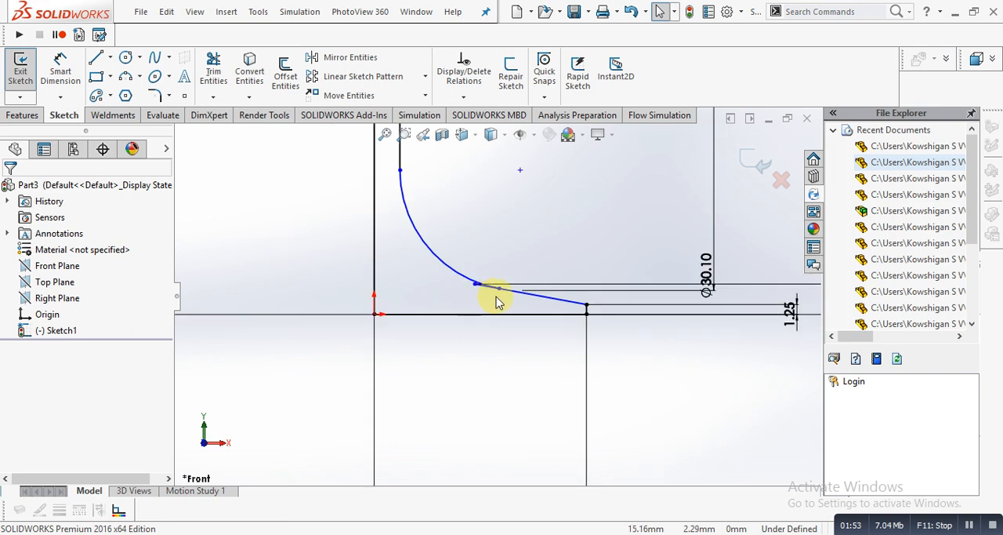
- Delete the tangent relation between the corner arc and the slanted line
scroll(496, 304, down, 2)
click(446, 269)
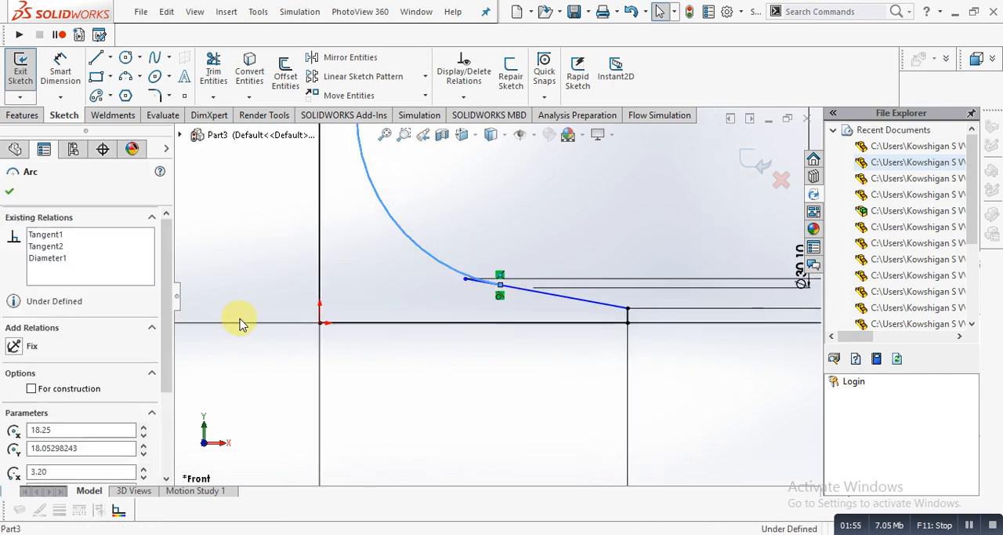
click(501, 298)
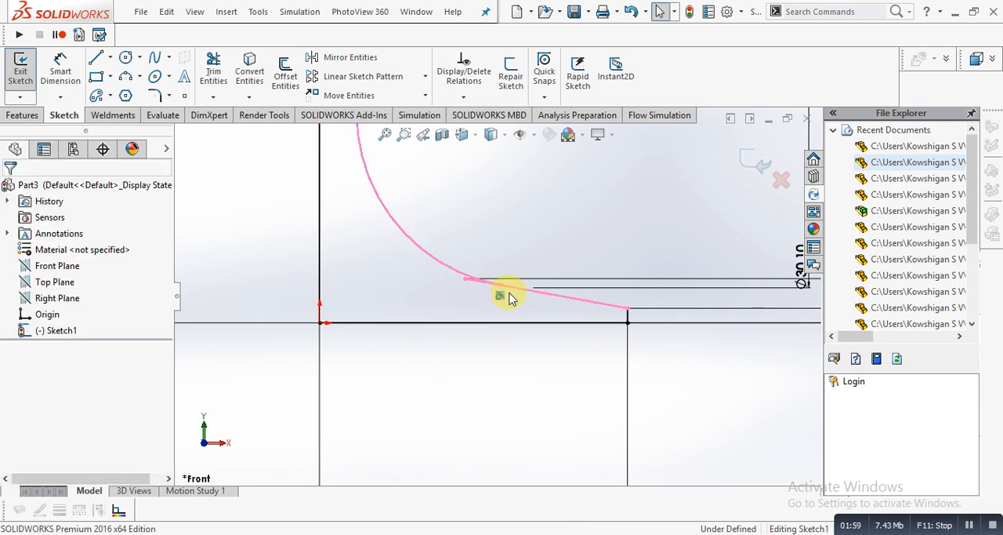
right_click(509, 299)
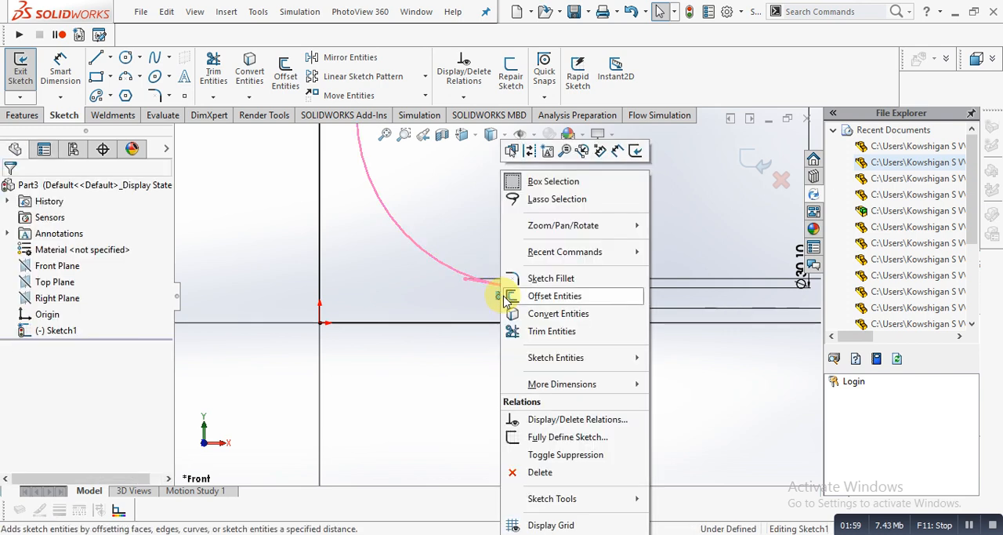
click(539, 472)
click(322, 192)
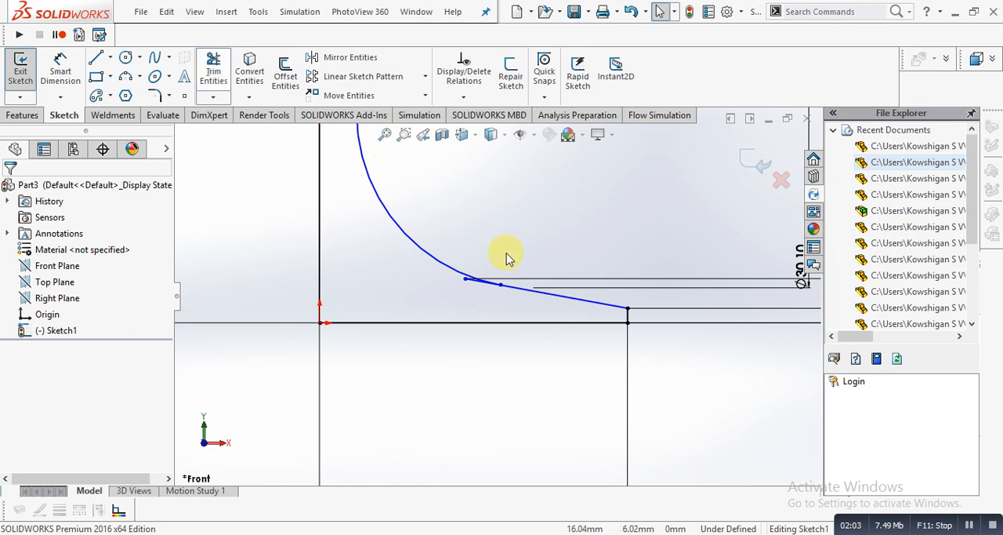
- Trim off the slanted line's overhanging stub beyond the arc's lower end
scroll(510, 255, down, 3)
drag(448, 383, 420, 342)
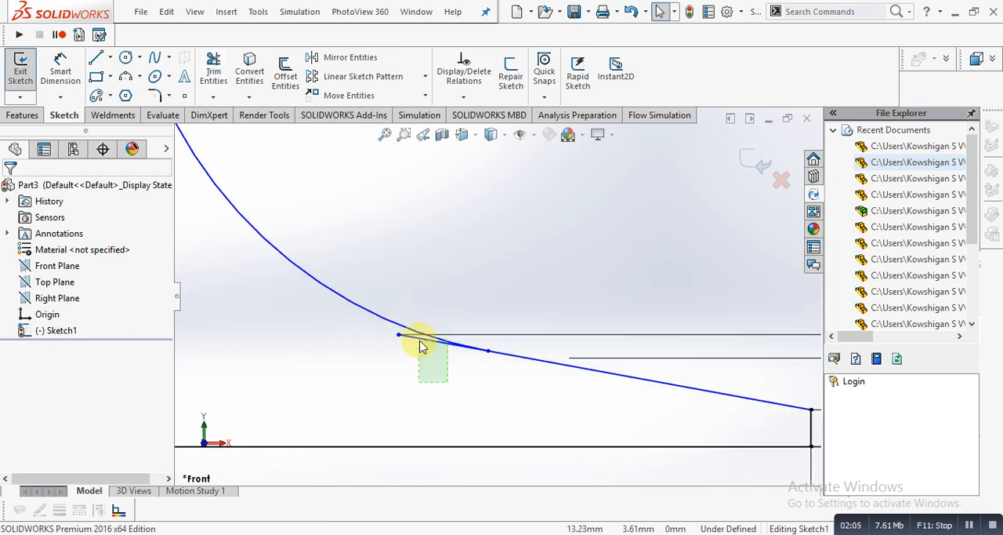
click(213, 70)
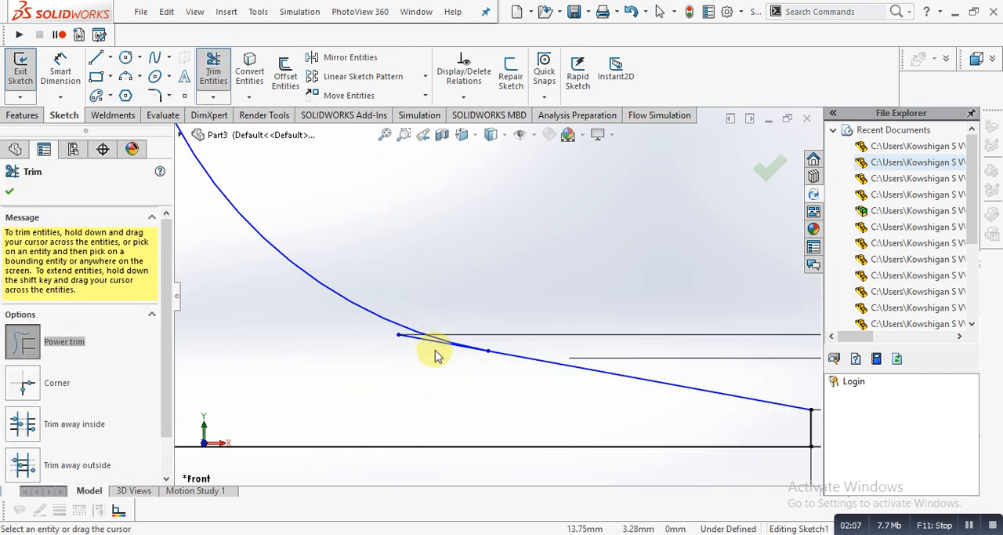
drag(420, 343, 419, 336)
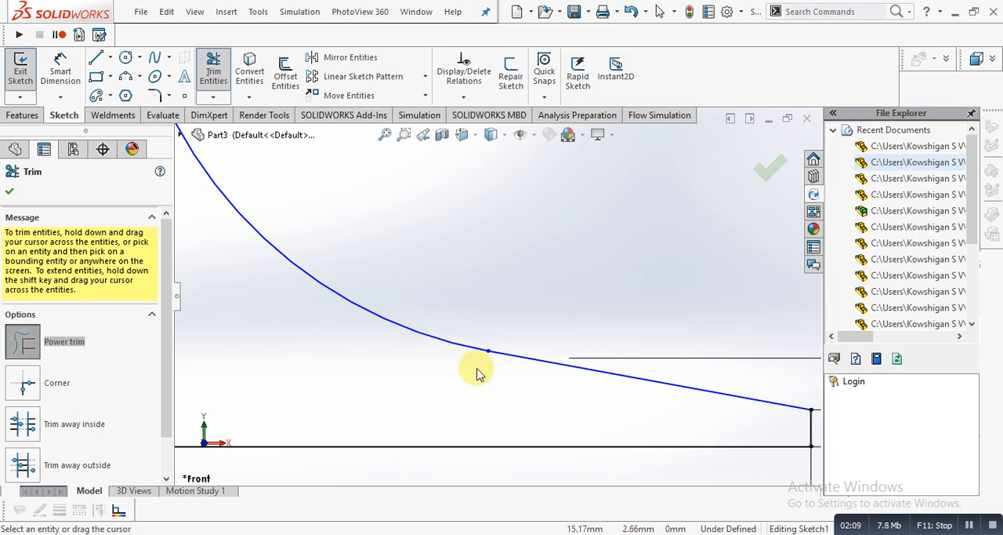
- Move the shared endpoint of the arc and slanted line up and outward to about X 19.64, Y 5.41 mm
scroll(476, 368, up, 4)
click(73, 68)
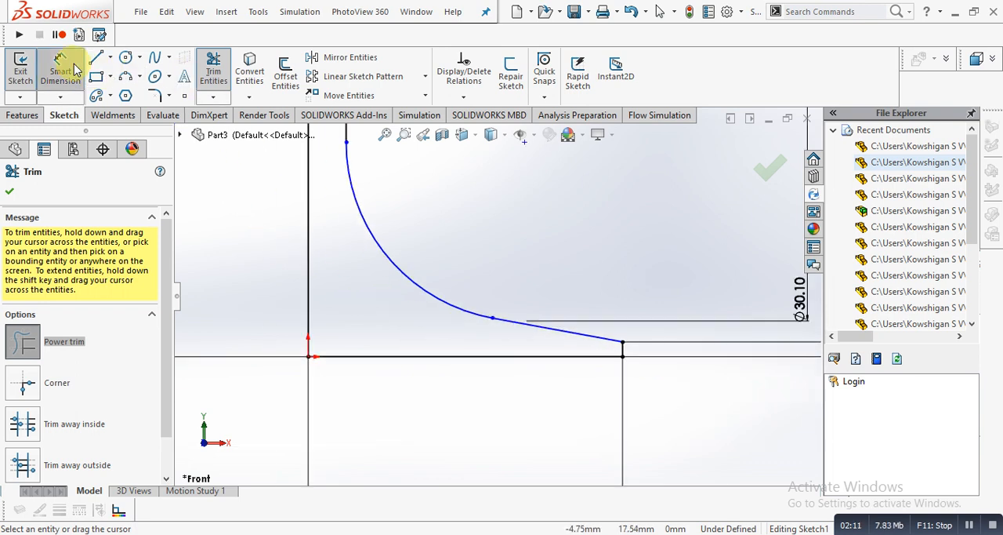
key(Escape)
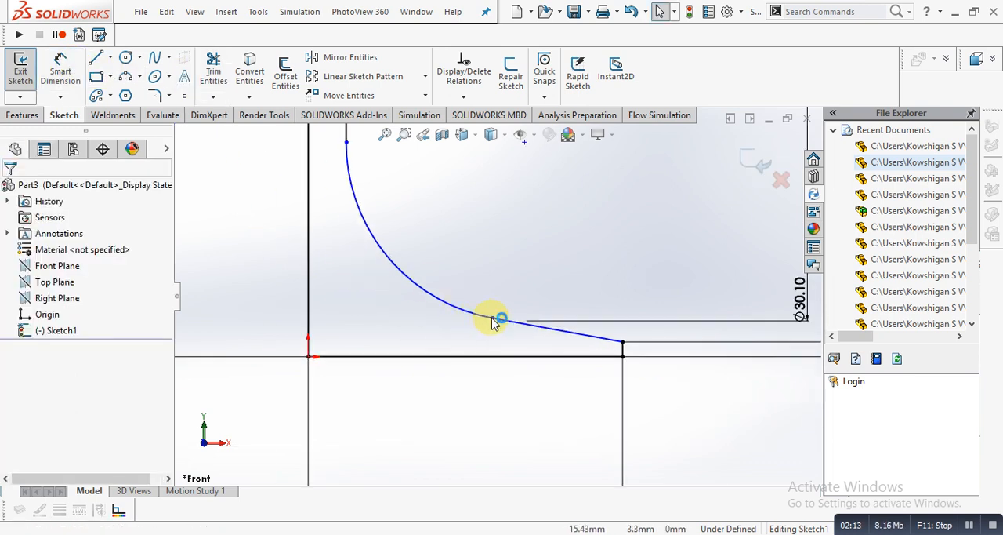
drag(493, 321, 541, 292)
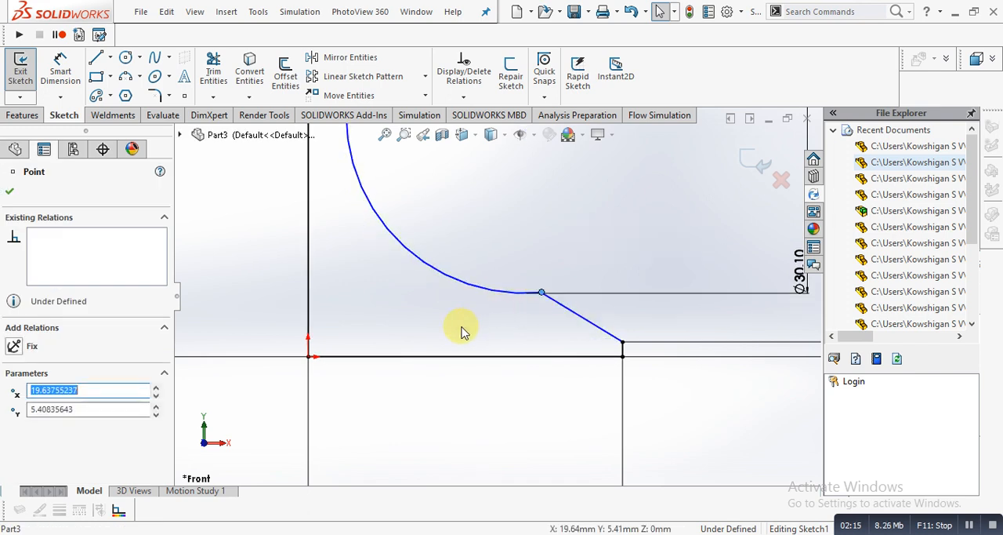
click(461, 326)
- Dimension the angle between the slanted line and the base line to 45°
click(63, 83)
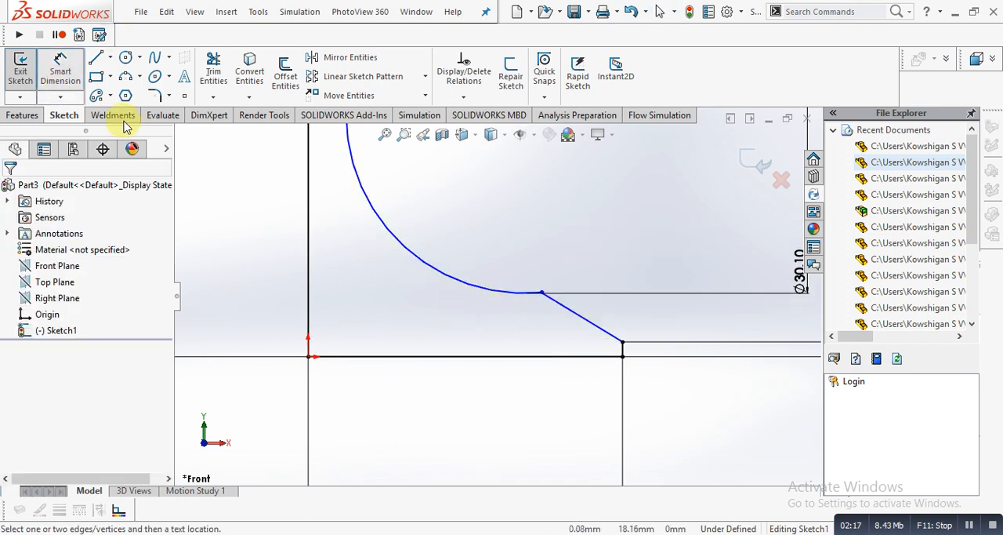
click(560, 308)
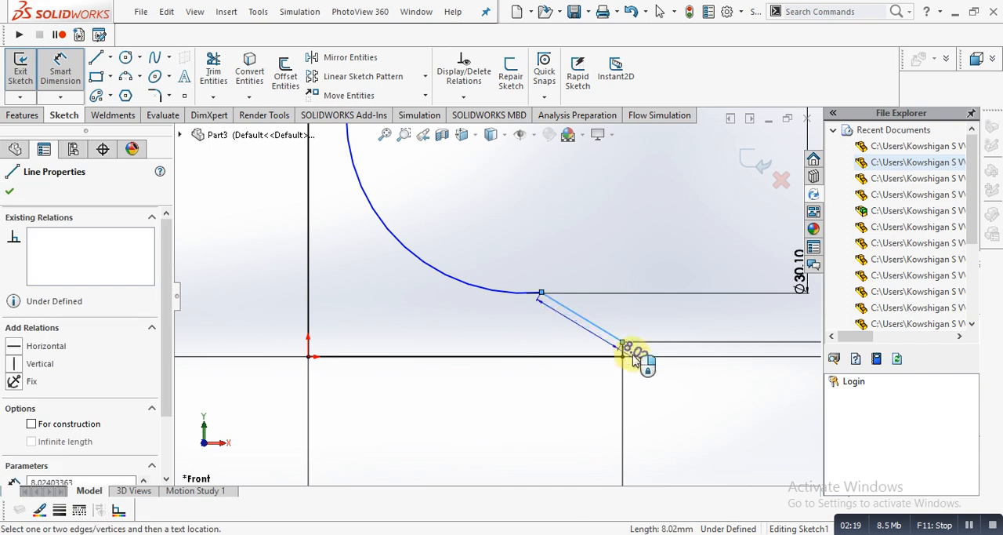
click(599, 359)
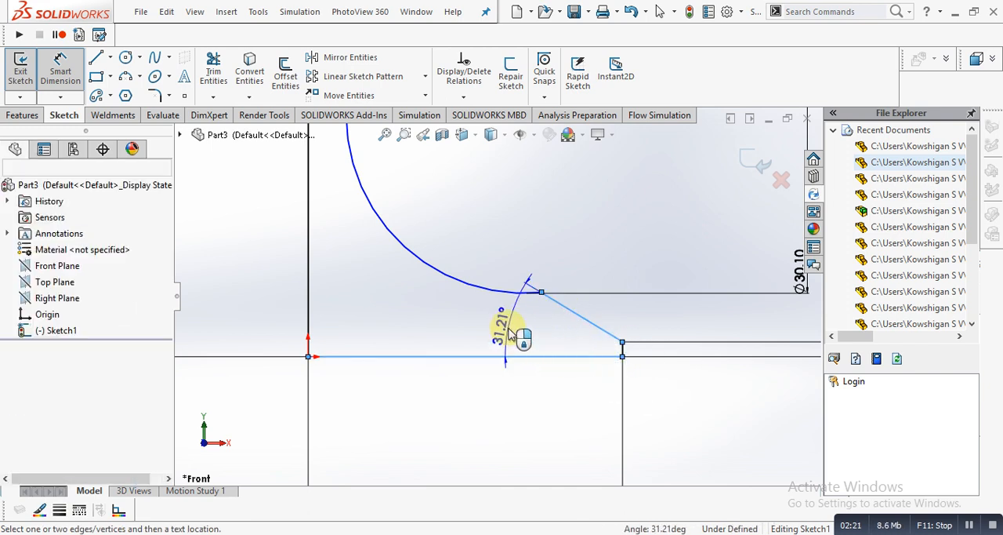
click(506, 332)
text(45)
key(Return)
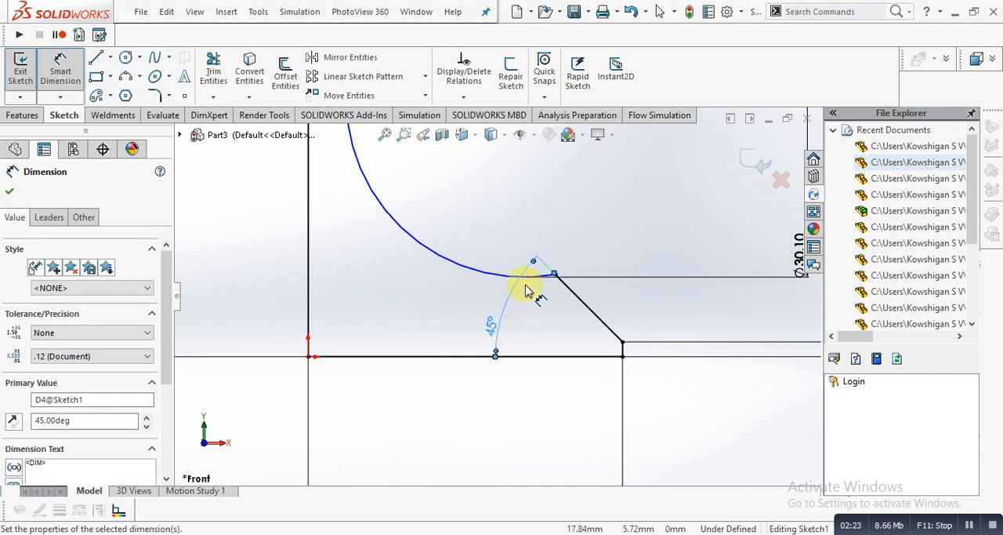
key(Escape)
- Dimension the vertical distance from the arc's center to the base line to 21.5 mm
scroll(591, 261, up, 3)
scroll(591, 261, up, 3)
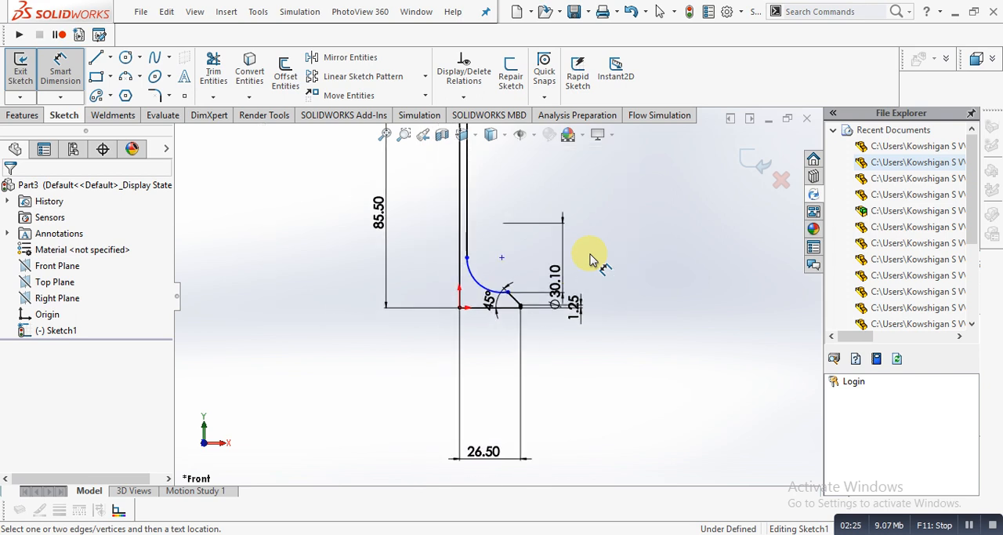
right_click(490, 261)
click(489, 254)
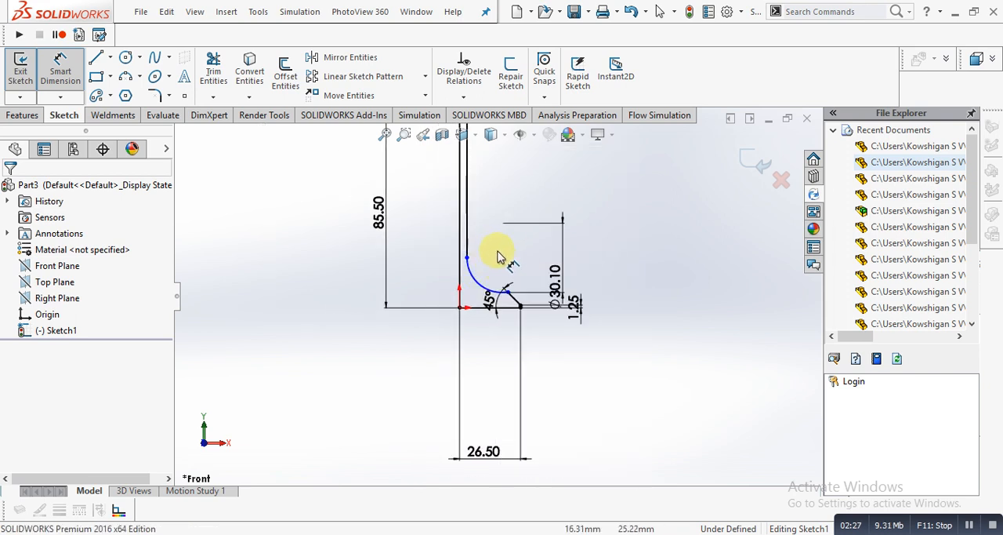
click(502, 259)
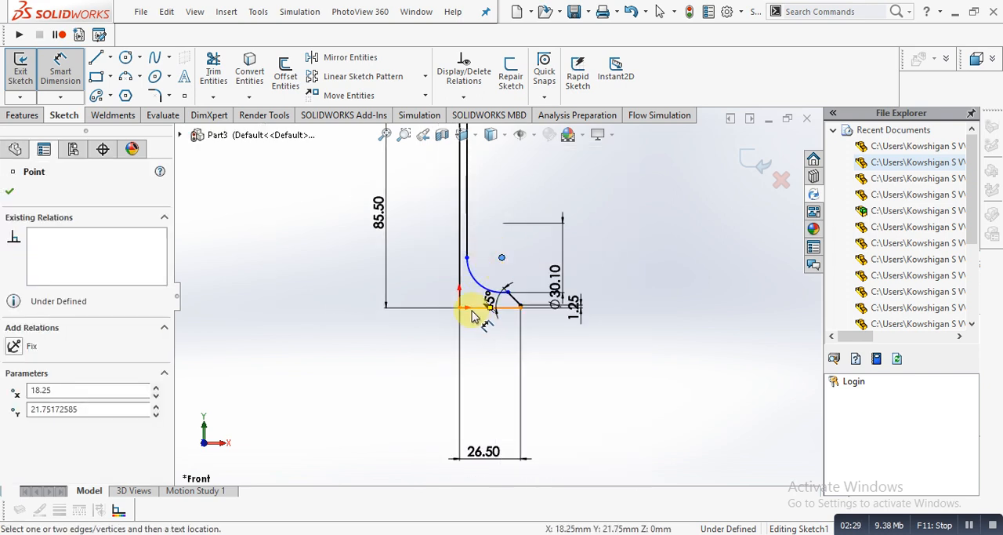
scroll(472, 315, down, 4)
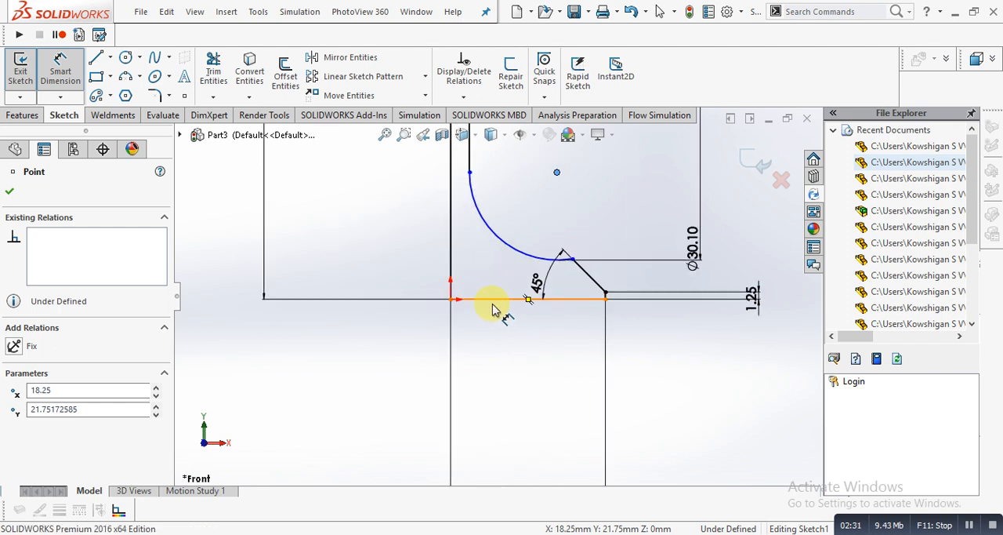
click(492, 304)
scroll(701, 249, up, 4)
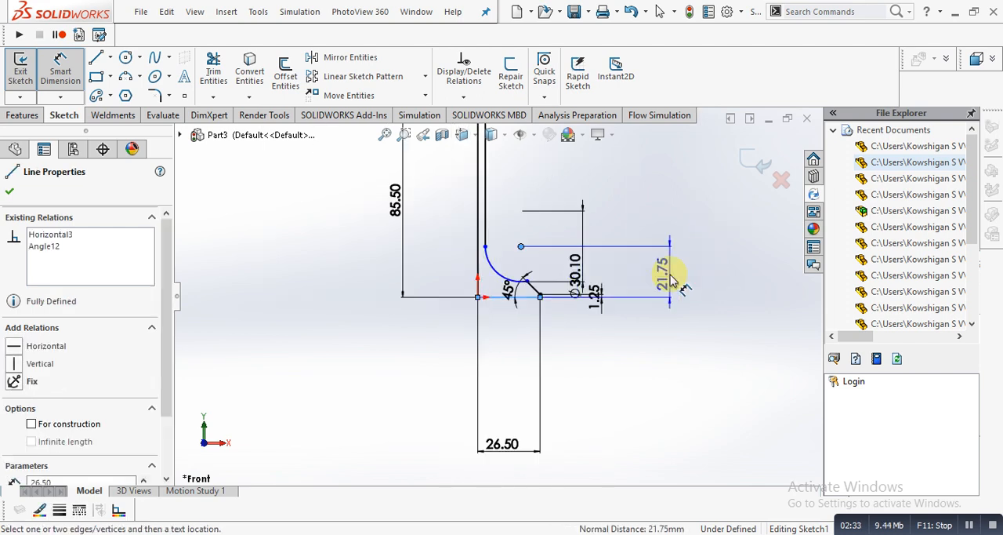
click(670, 278)
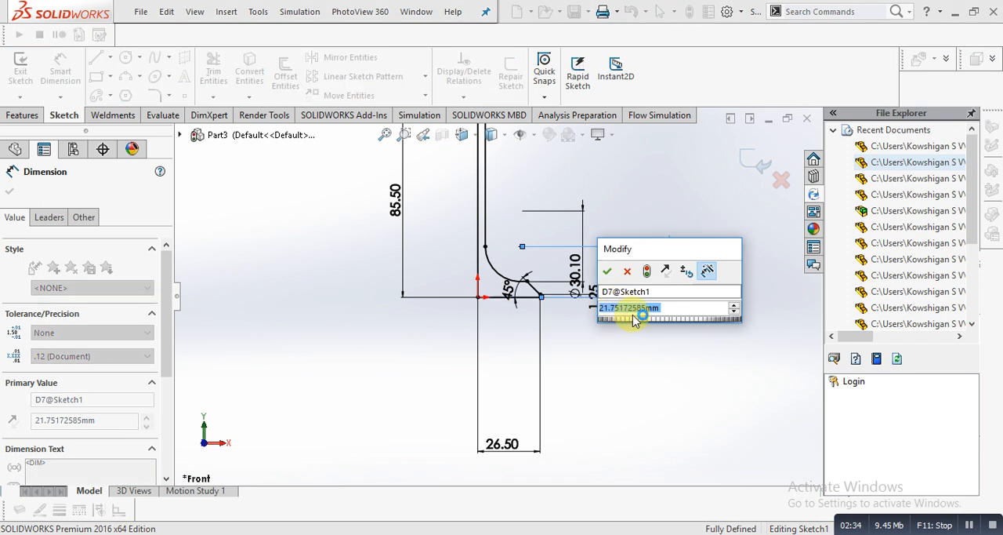
text(21.5)
key(Return)
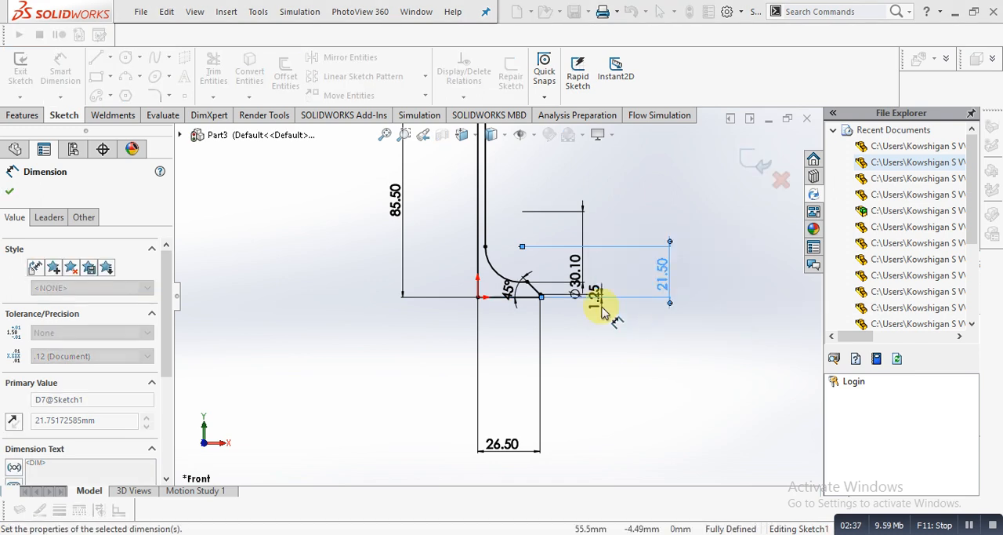
scroll(520, 280, down, 3)
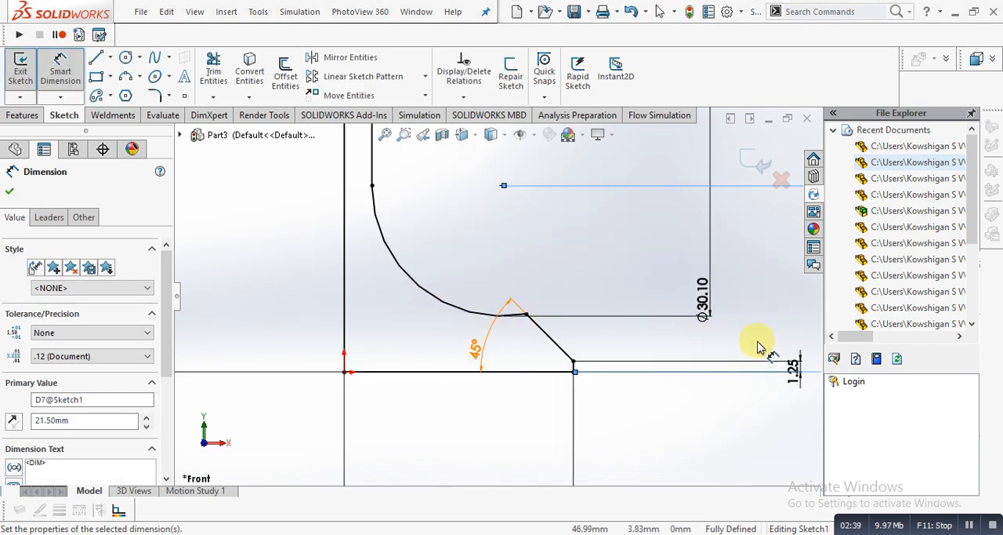
scroll(721, 326, up, 3)
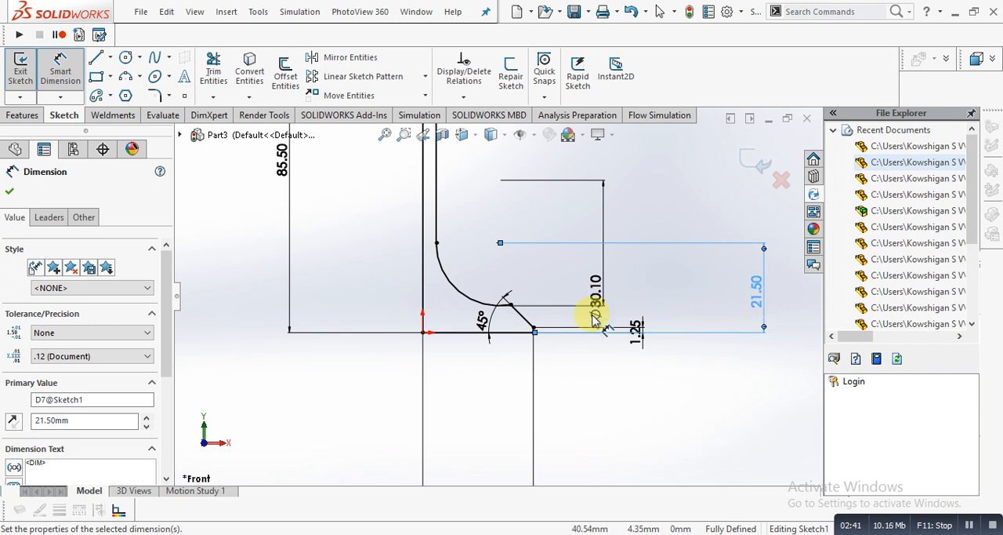
key(Escape)
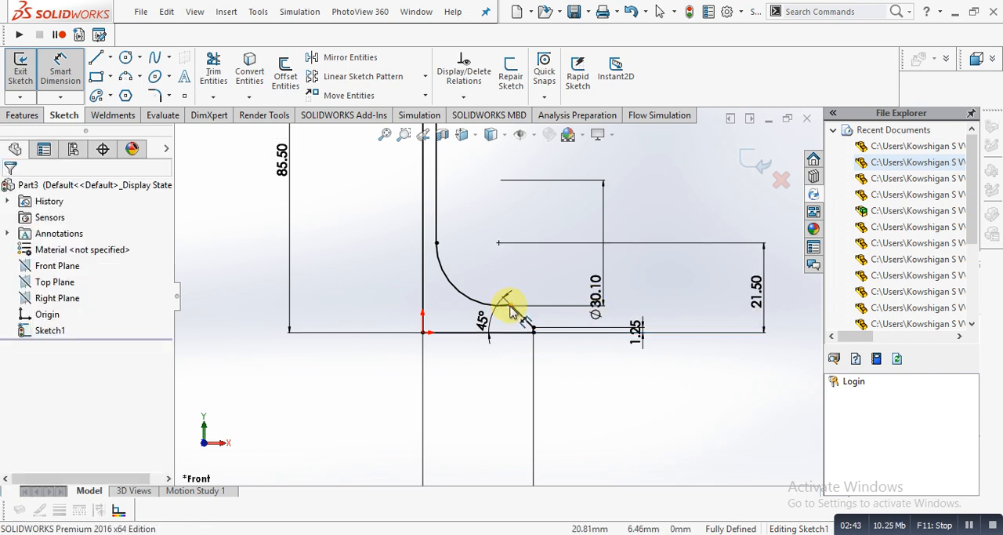
- Set the vertical distance from the arc's center to the base line to 22.5 mm
key(Escape)
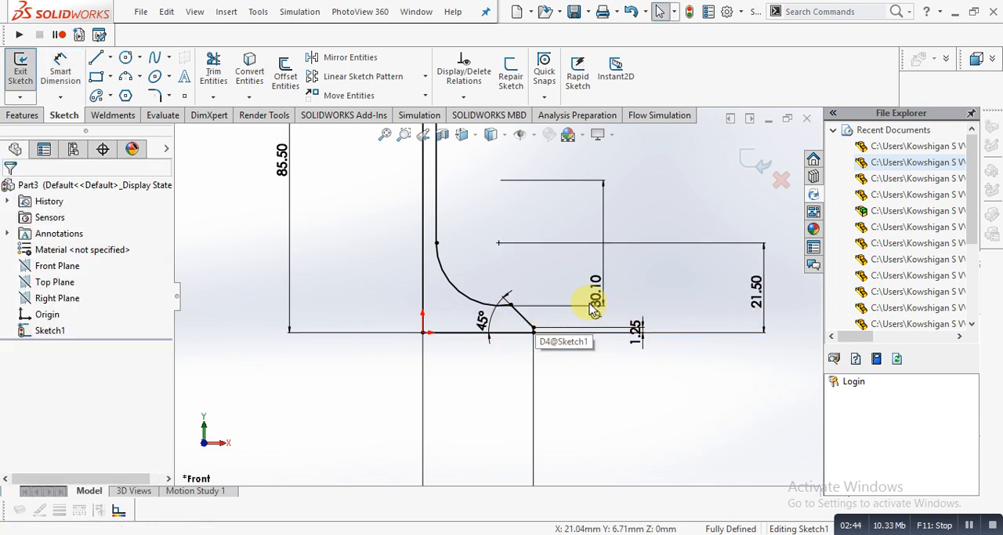
scroll(529, 288, up, 3)
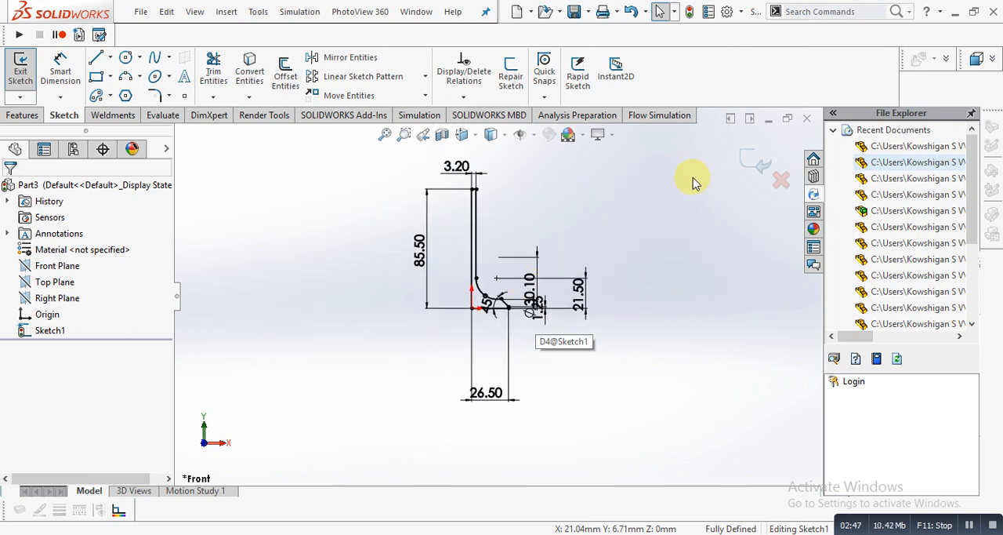
scroll(515, 328, down, 2)
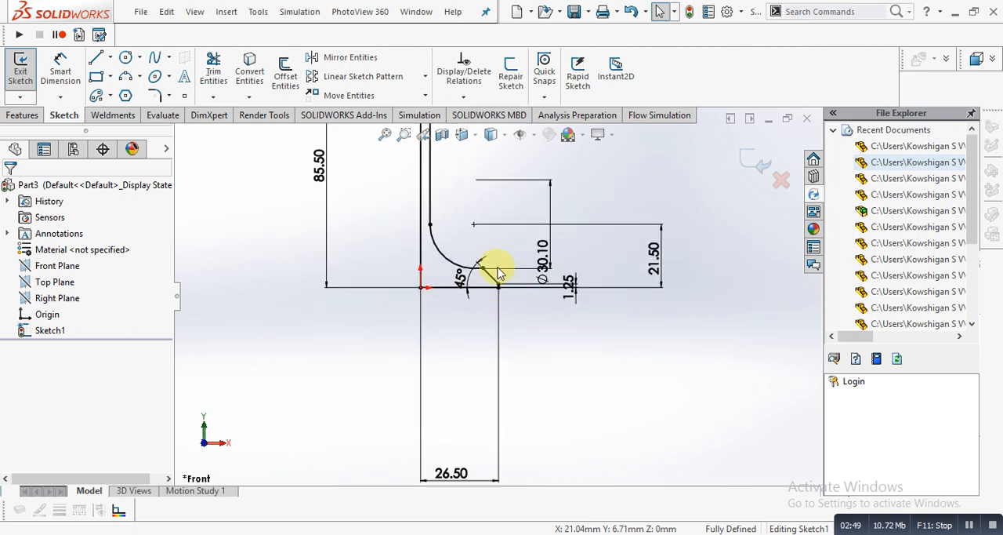
scroll(498, 272, down, 4)
scroll(494, 282, up, 1)
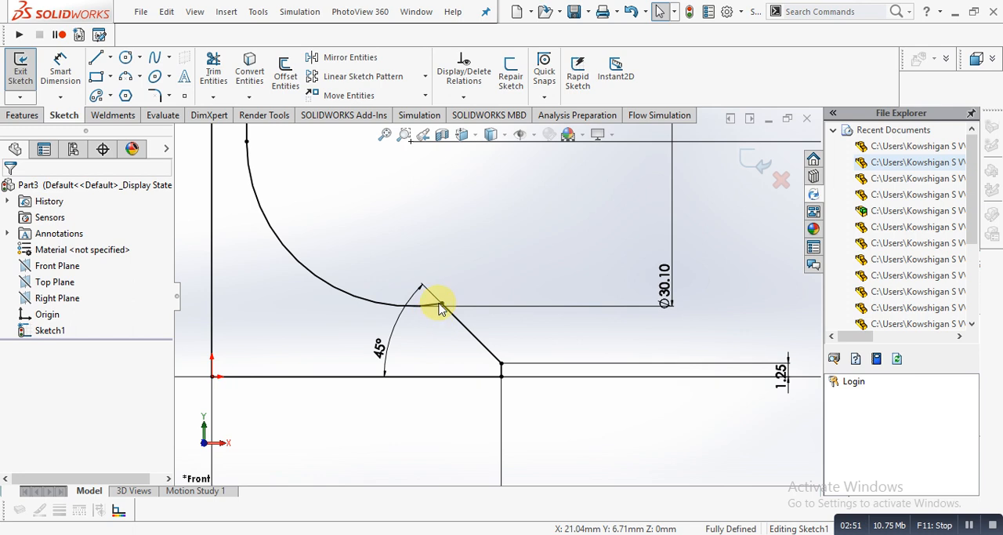
click(384, 305)
scroll(455, 291, up, 2)
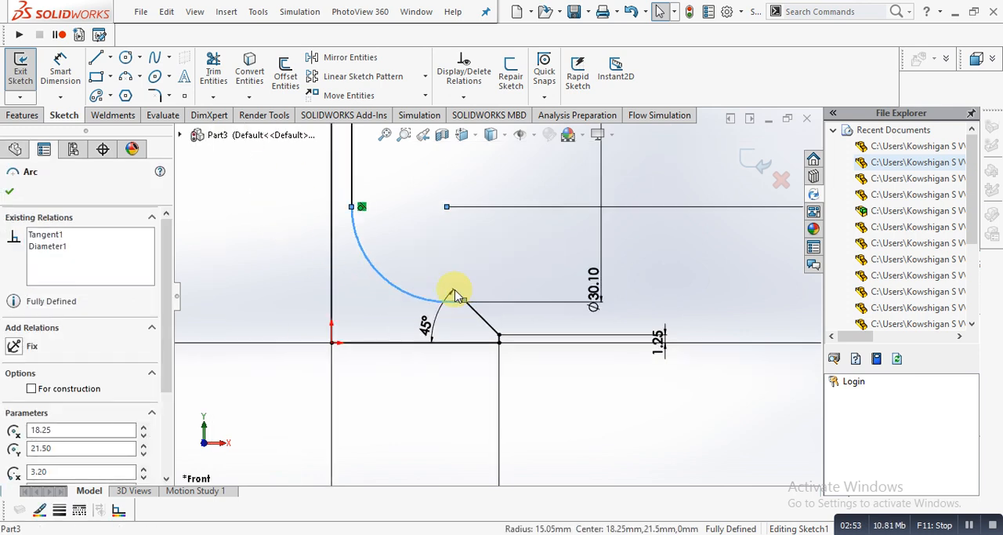
double_click(783, 282)
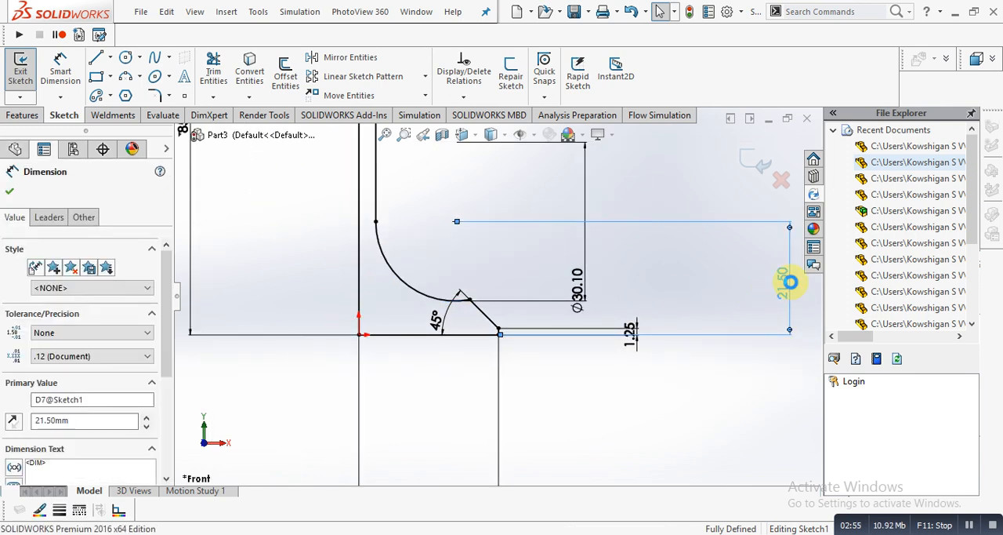
text(22.5)
key(Return)
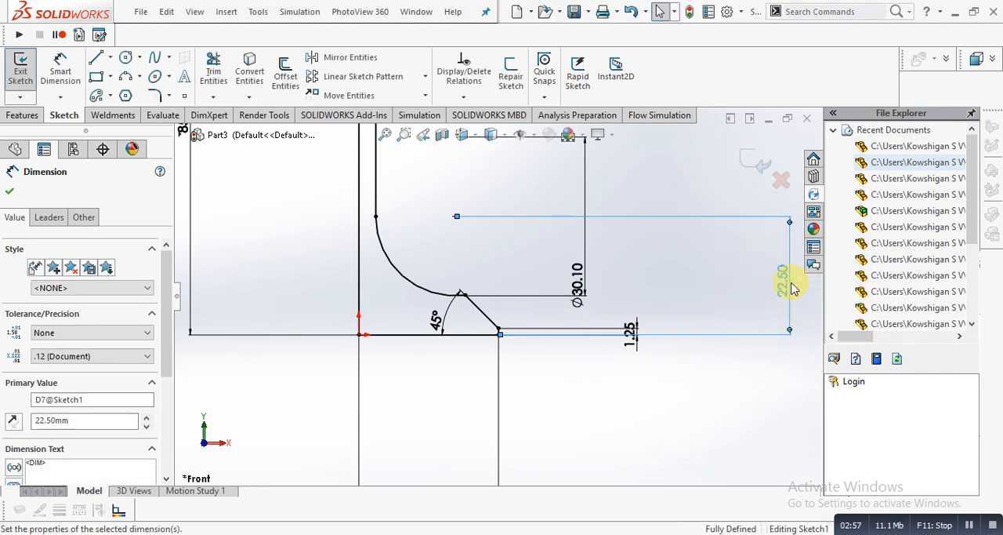
- Set the vertical distance from the arc's center to the base line to 20 mm
double_click(786, 286)
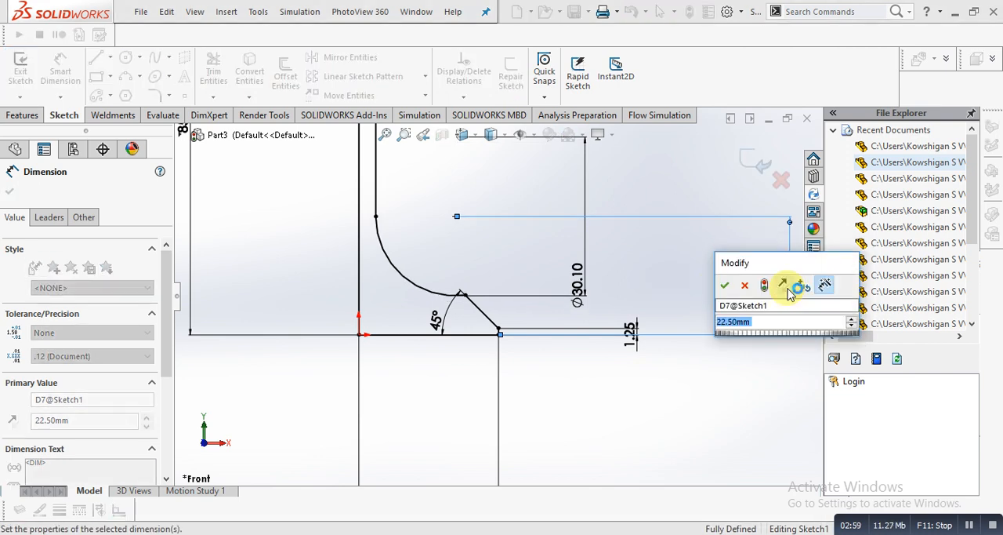
text(20)
key(Return)
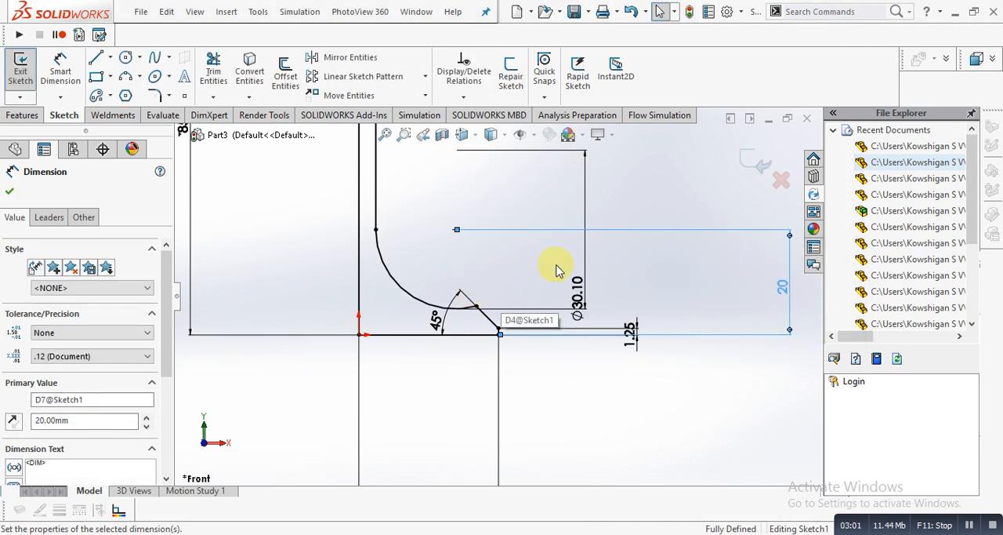
- Set the height of the short vertical edge at the base's outer end to 1.5 mm
double_click(632, 332)
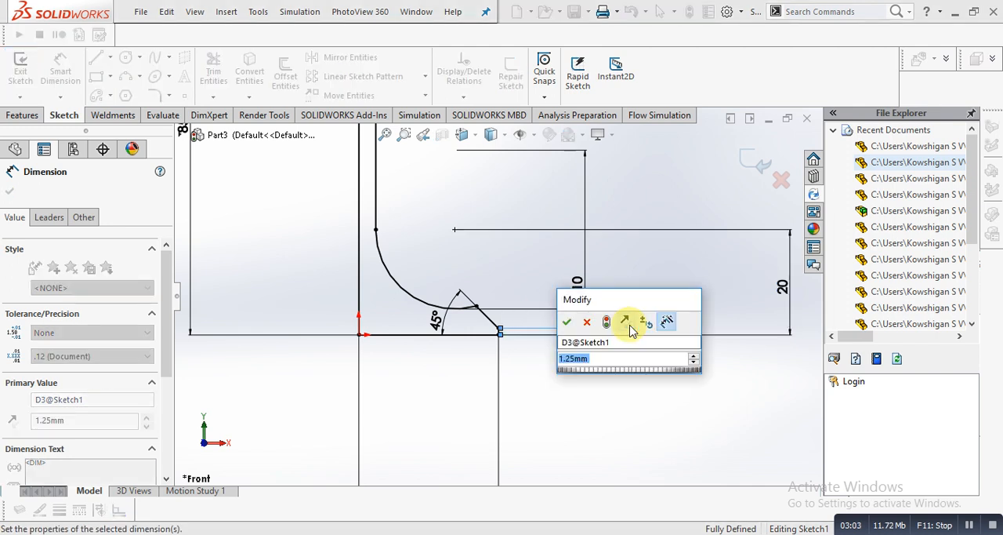
text(1.)
key(Return)
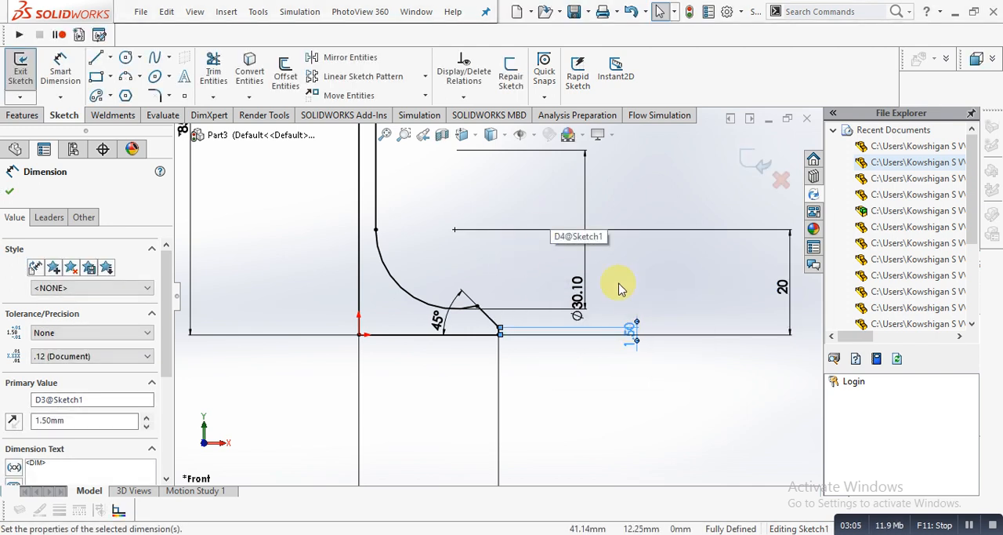
- Set the height of the short vertical edge at the base's outer end to 2.5 mm
double_click(633, 328)
text(2.5)
key(Return)
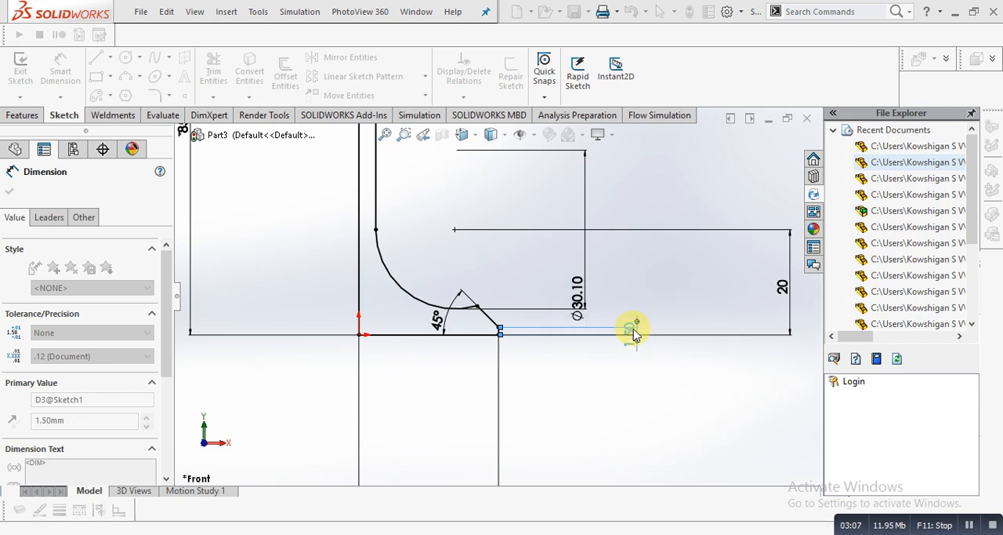
click(488, 217)
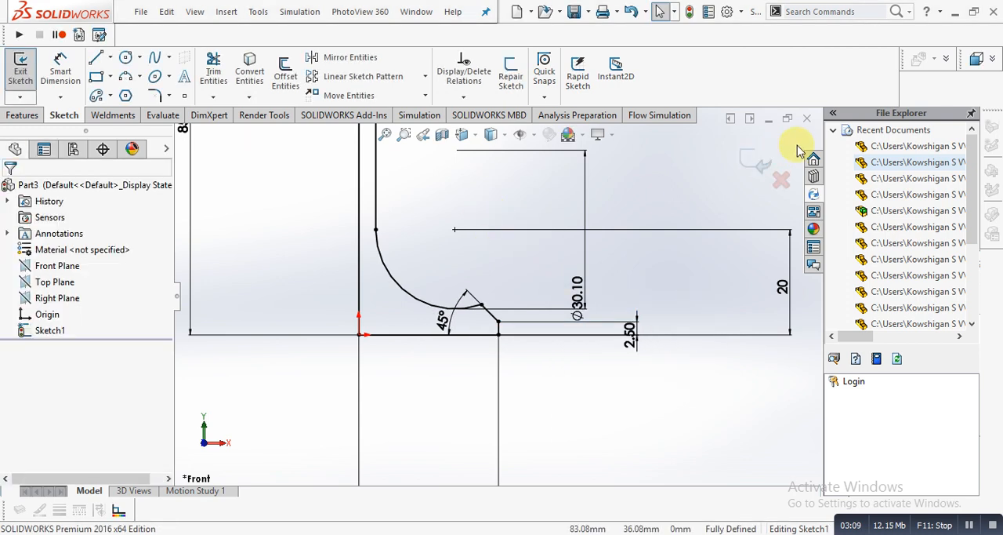
- Exit the sketch and revolve the profile 360° about its long vertical line at the origin to form the solid valve
click(745, 158)
scroll(476, 391, up, 8)
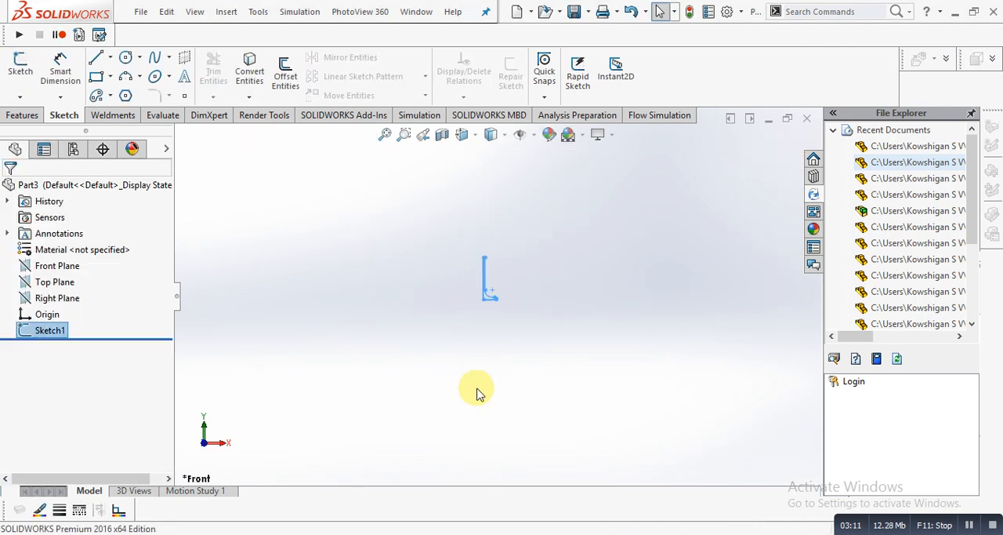
scroll(506, 271, down, 5)
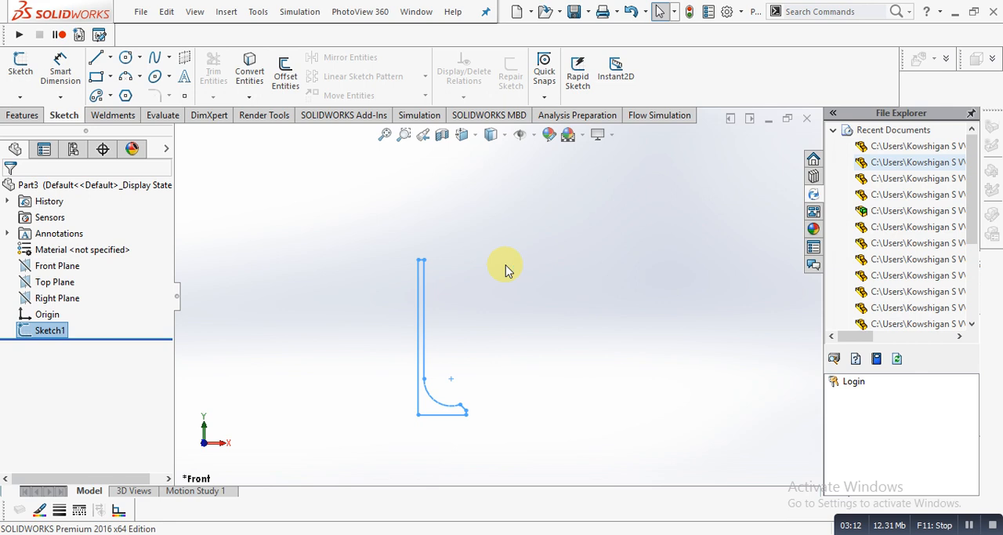
click(20, 116)
click(73, 72)
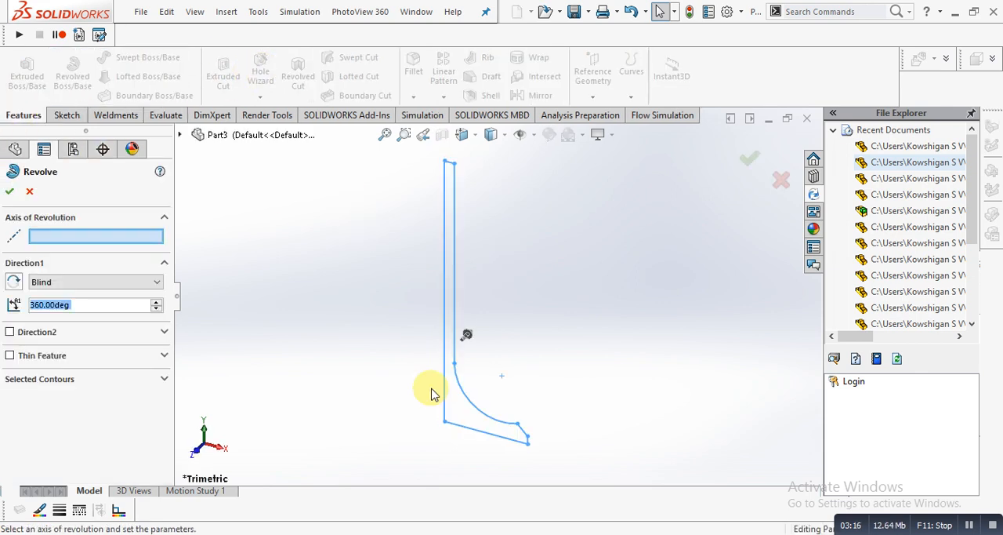
click(446, 396)
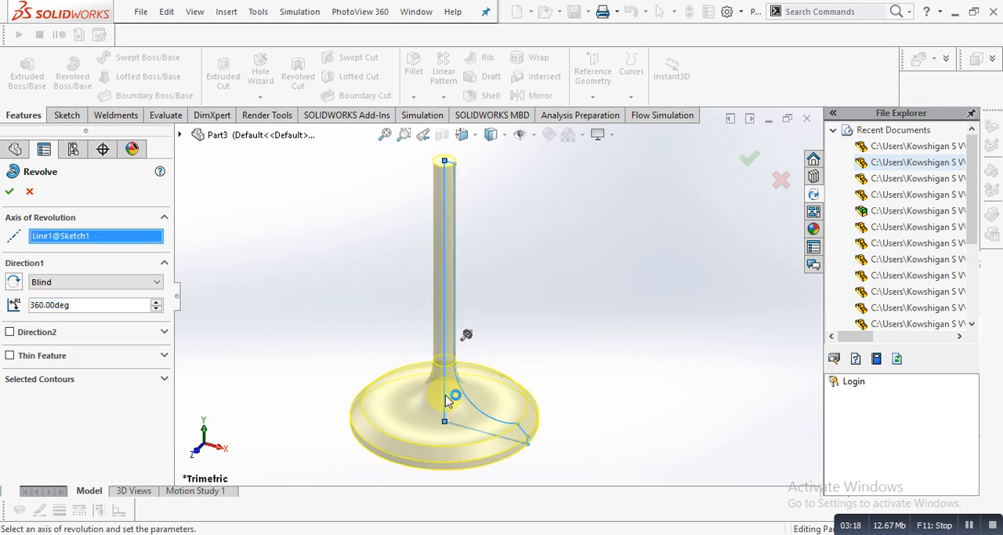
click(9, 192)
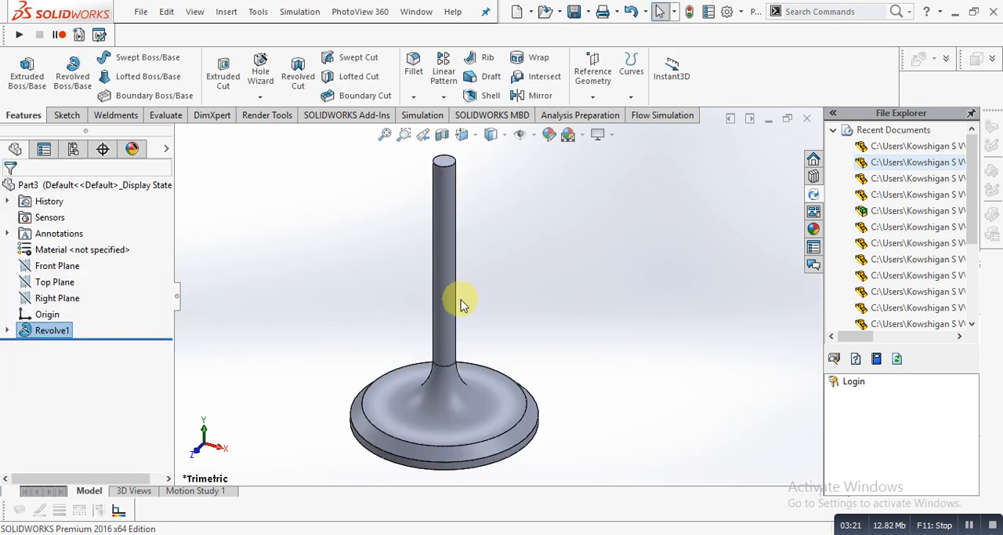
- Rotate the finished valve to examine it, and show it in the isometric view
right_click(461, 304)
click(356, 292)
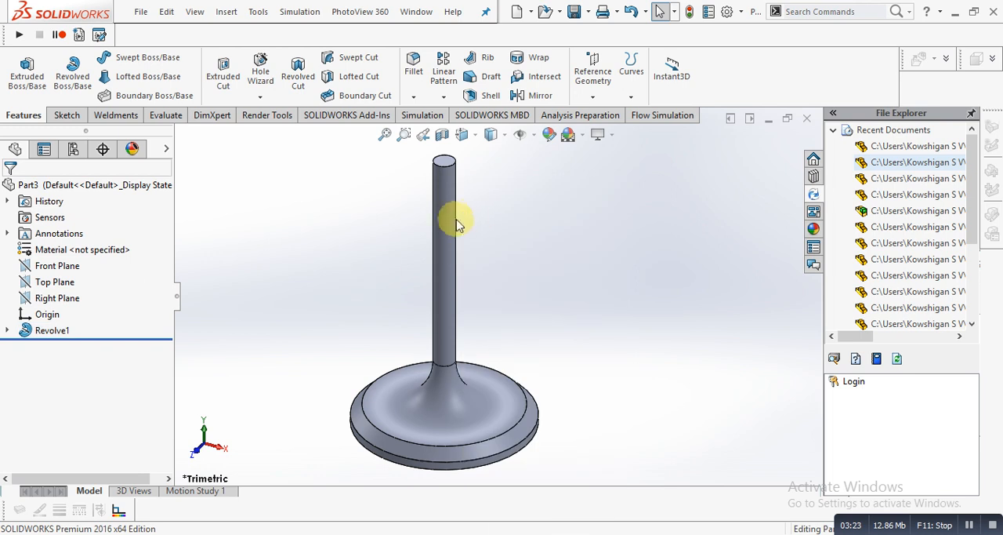
scroll(576, 240, up, 3)
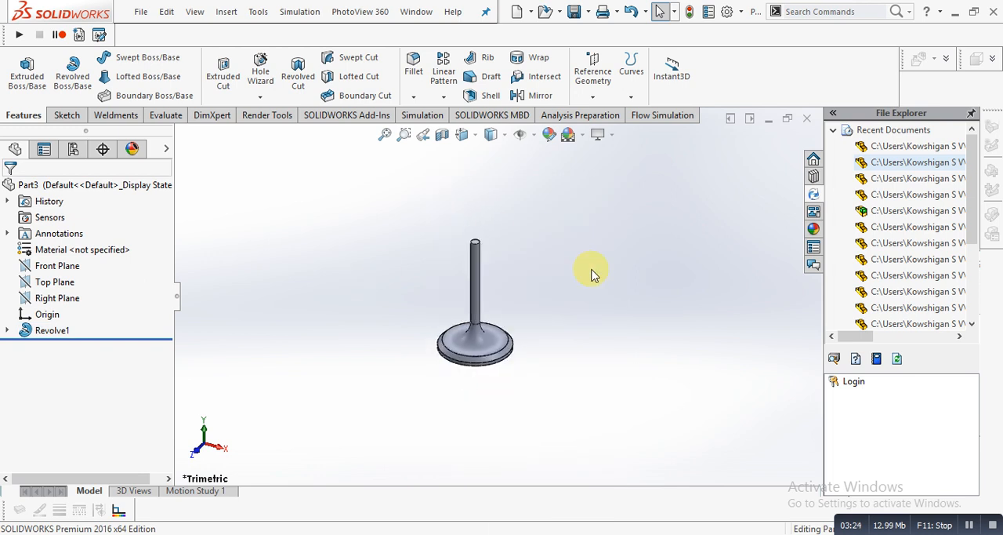
right_click(591, 273)
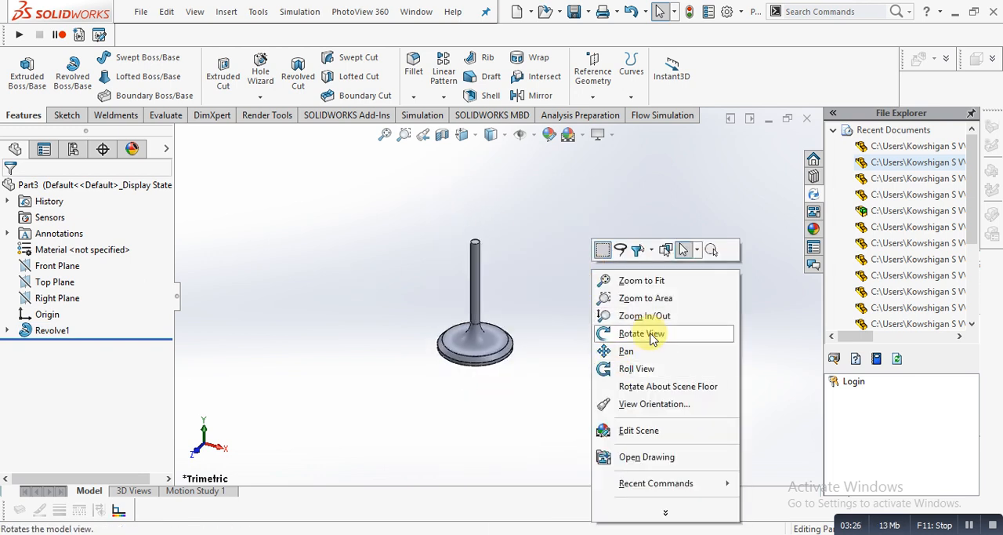
click(609, 330)
drag(516, 355, 497, 387)
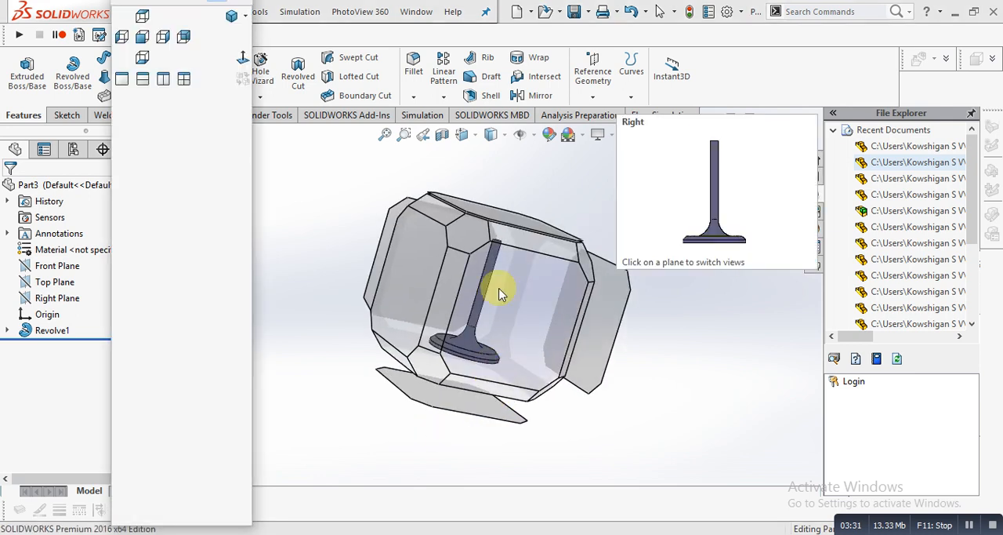
click(473, 234)
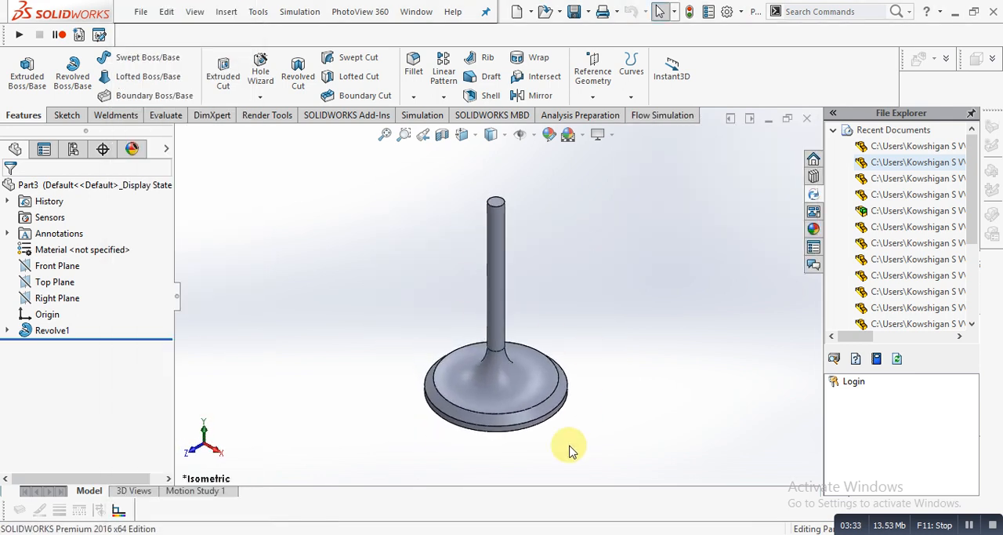
- Switch to the sticky note and add the closing line "Thanks for watching" below the introduction
click(565, 533)
click(649, 243)
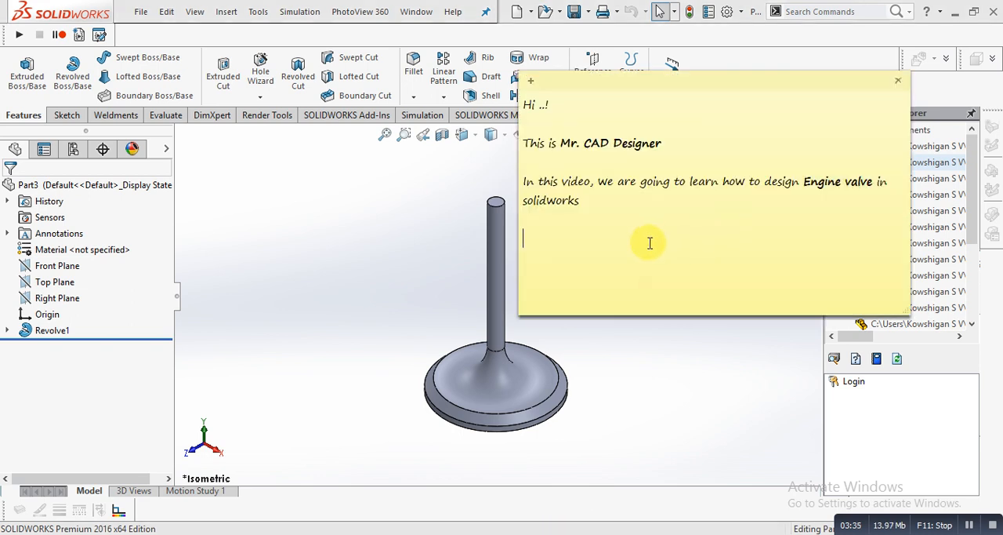
text(Thanks for Wa)
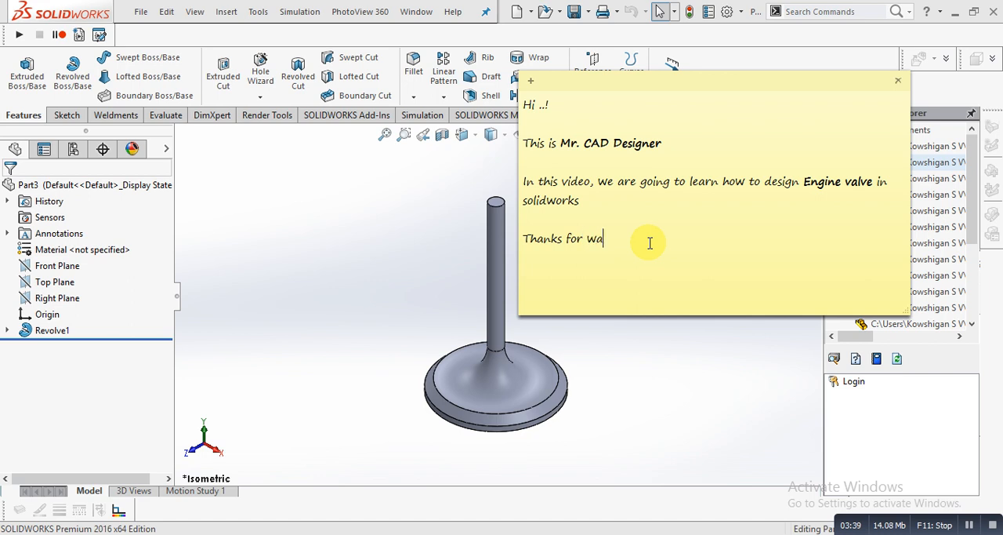
text(tching)
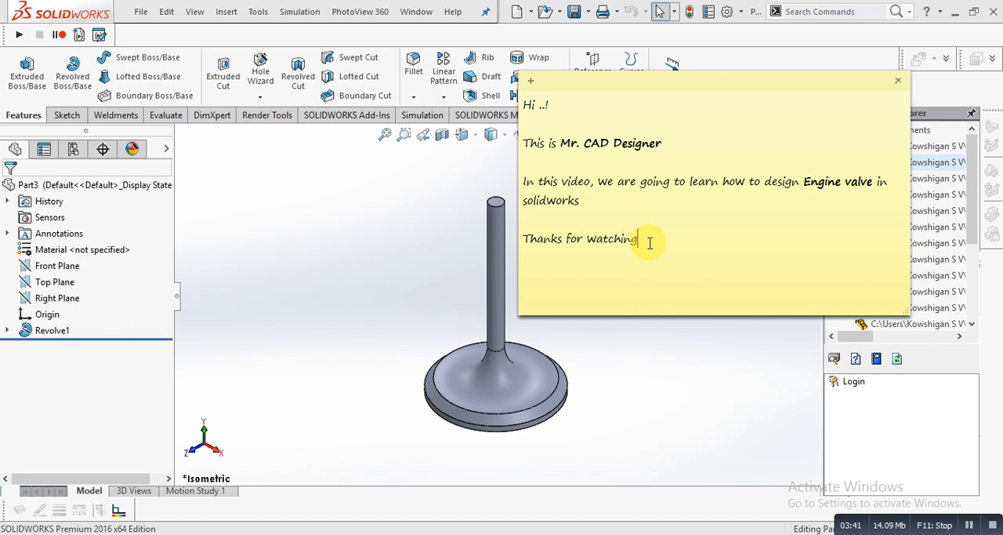